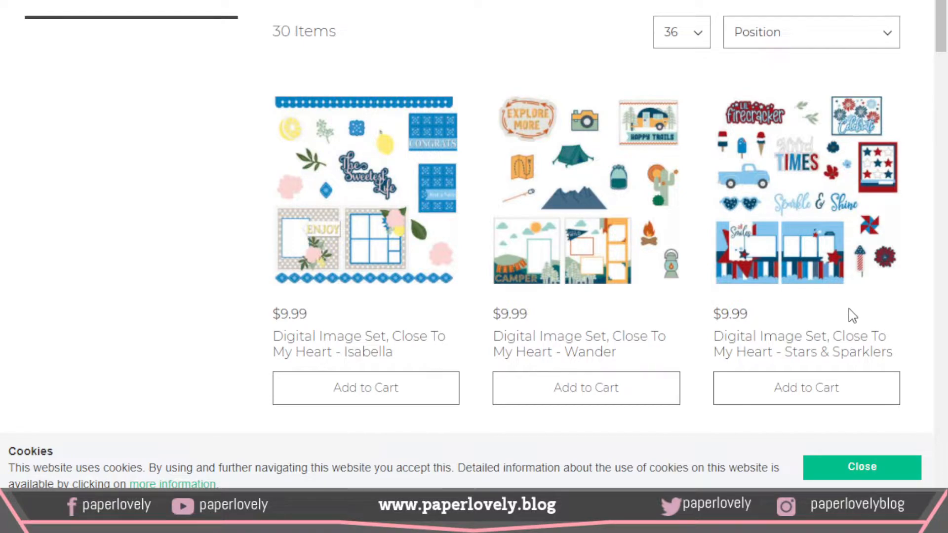
# Step: Start a new project on a blank canvas
pyautogui.scroll(3, 849, 309)
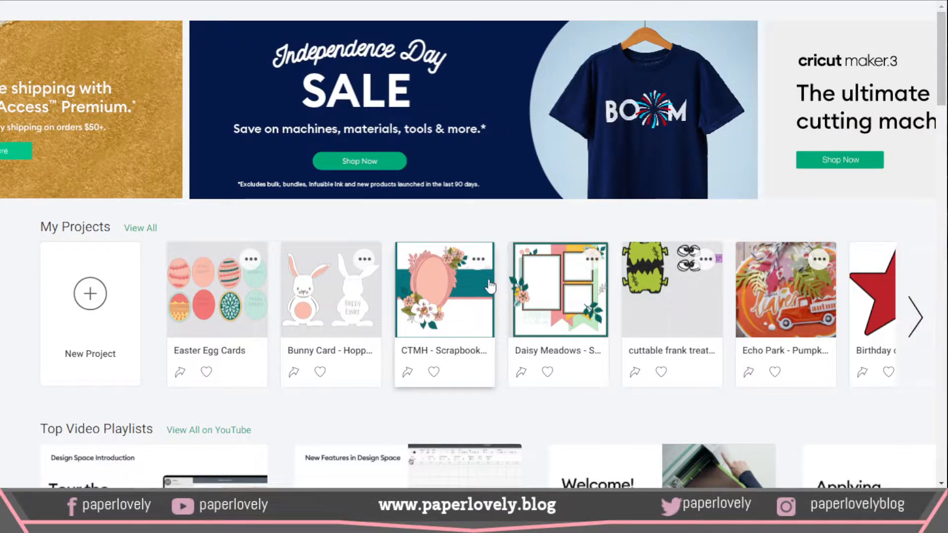
pyautogui.click(93, 295)
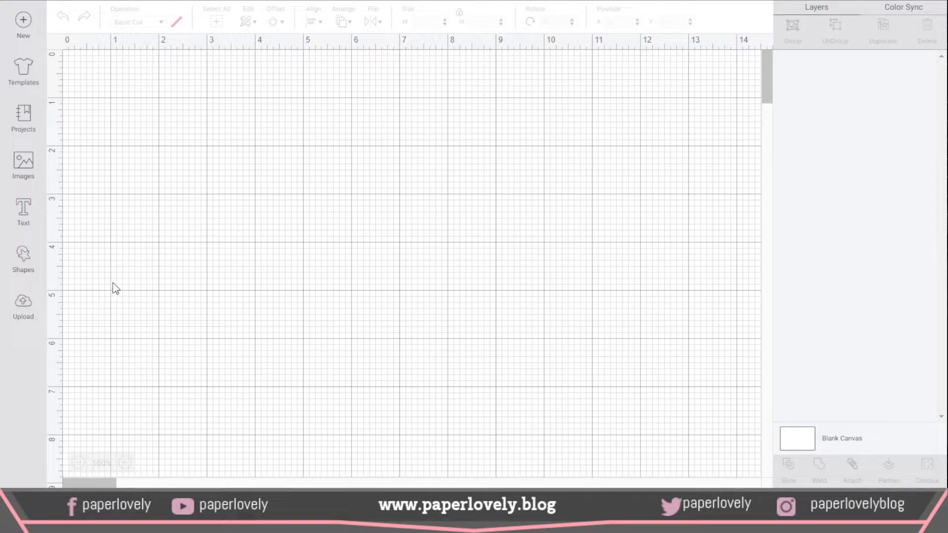
pyautogui.click(28, 167)
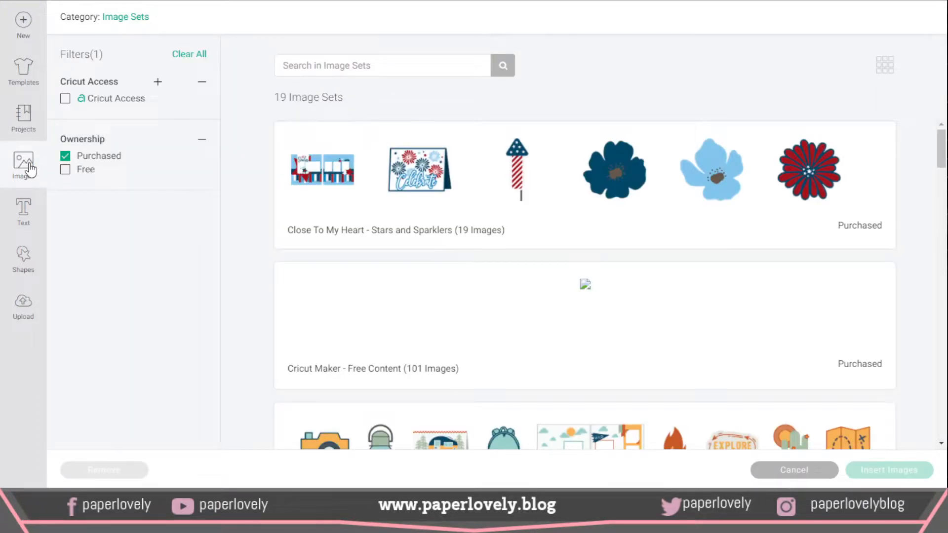
pyautogui.click(190, 55)
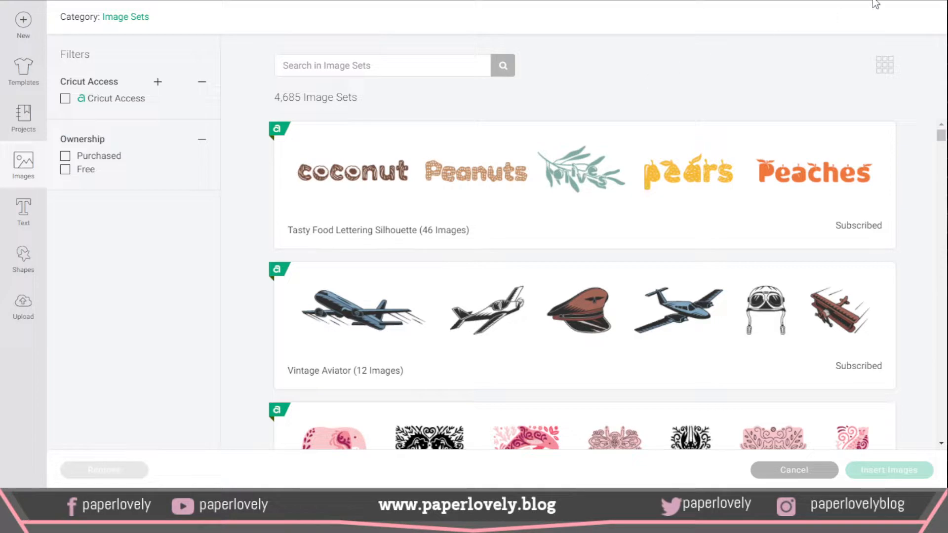
pyautogui.click(27, 21)
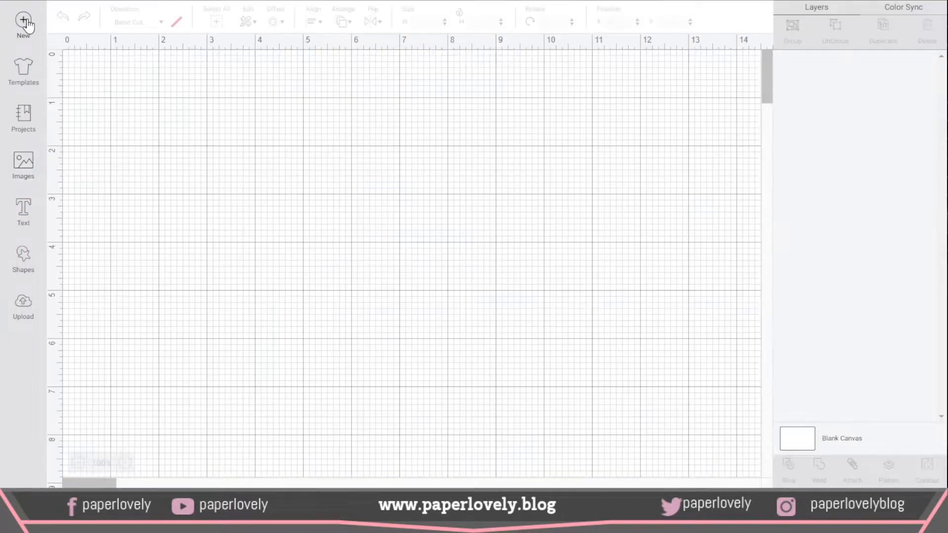
pyautogui.click(29, 164)
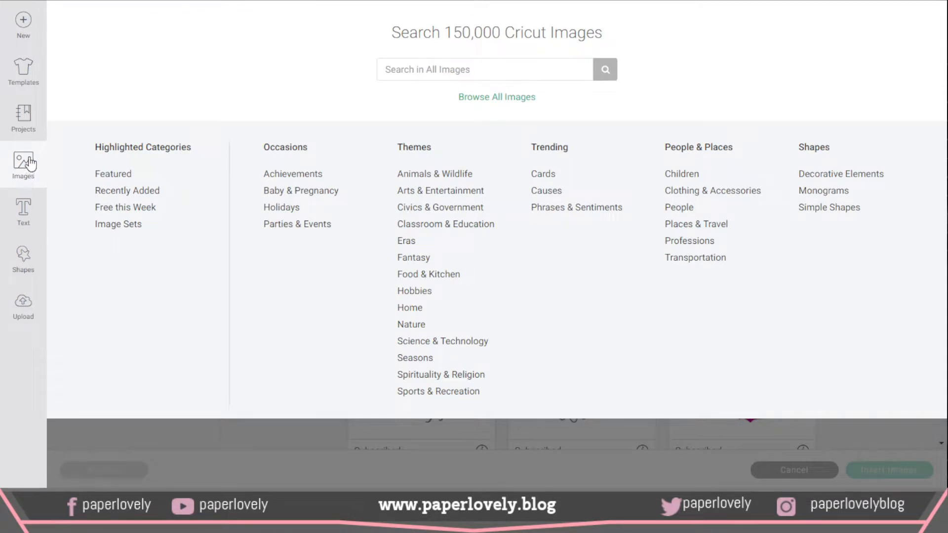
pyautogui.click(26, 23)
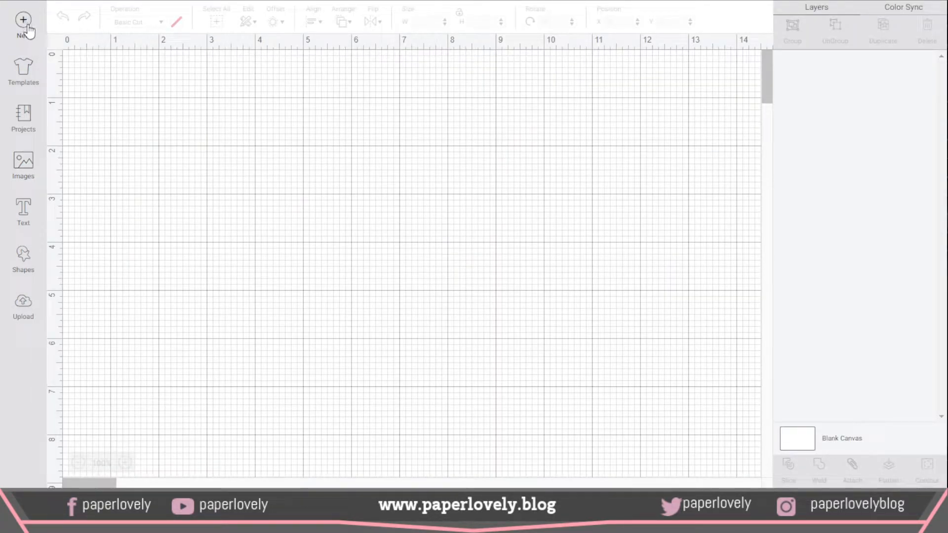
# Step: Browse the Image Sets category of the image library and filter it to purchased sets only
pyautogui.click(23, 164)
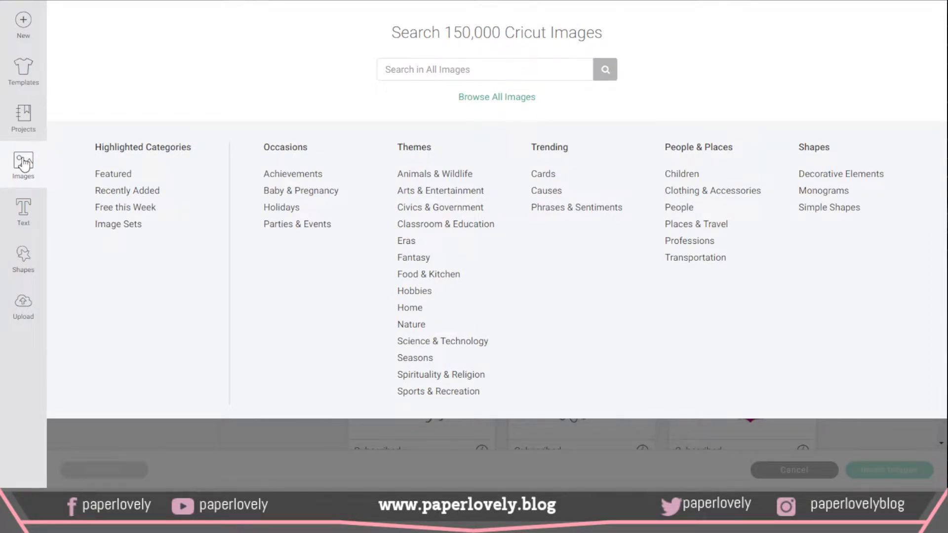
pyautogui.click(124, 224)
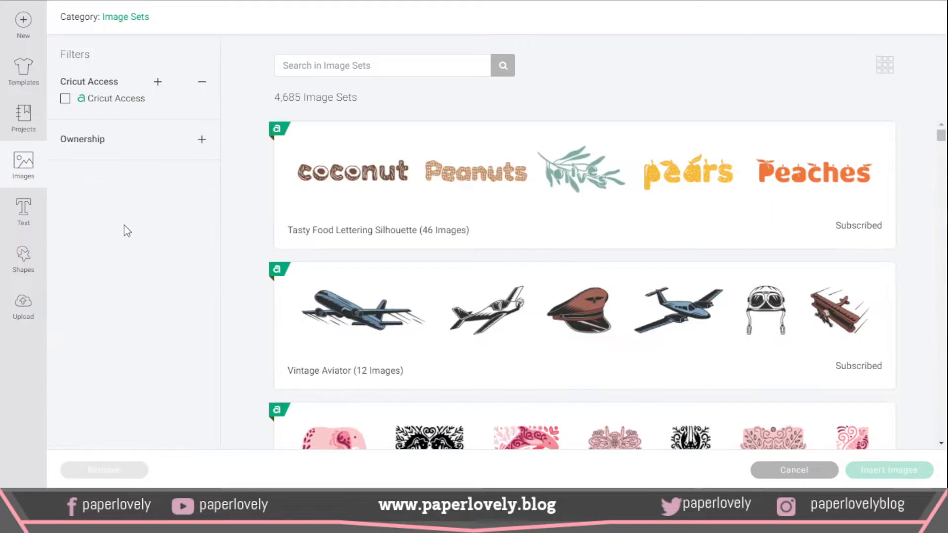
pyautogui.click(202, 141)
pyautogui.click(66, 157)
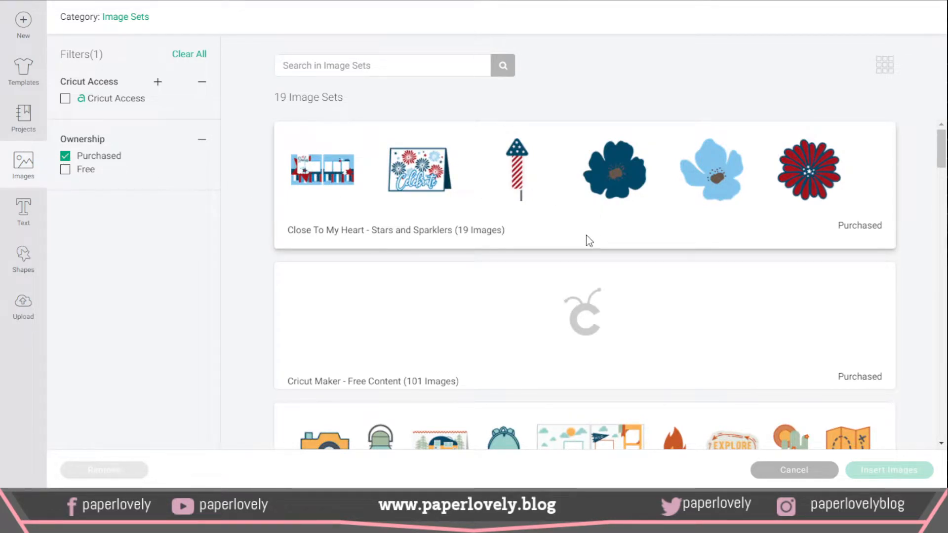
# Step: Look through the purchased sets and open the Close To My Heart - Stars and Sparklers image set
pyautogui.scroll(-20, 337, 228)
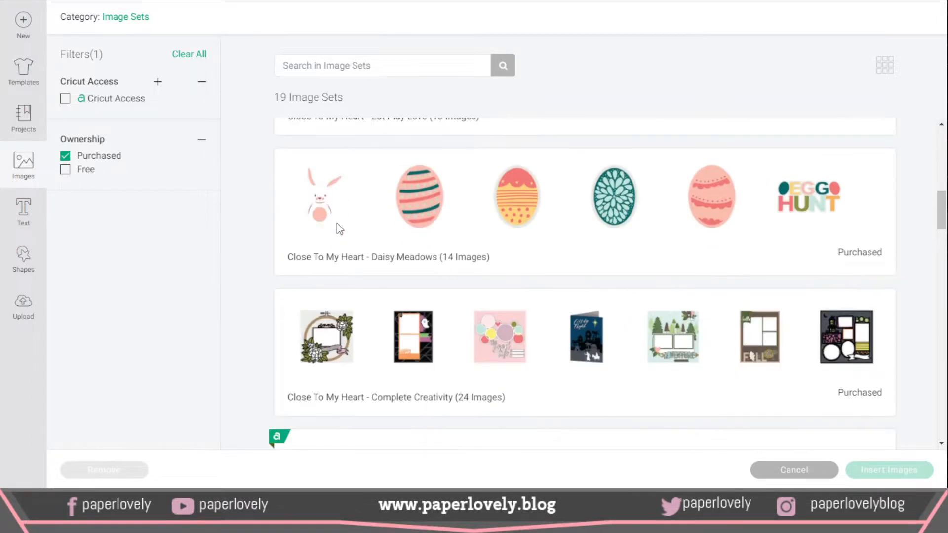
pyautogui.scroll(15, 337, 223)
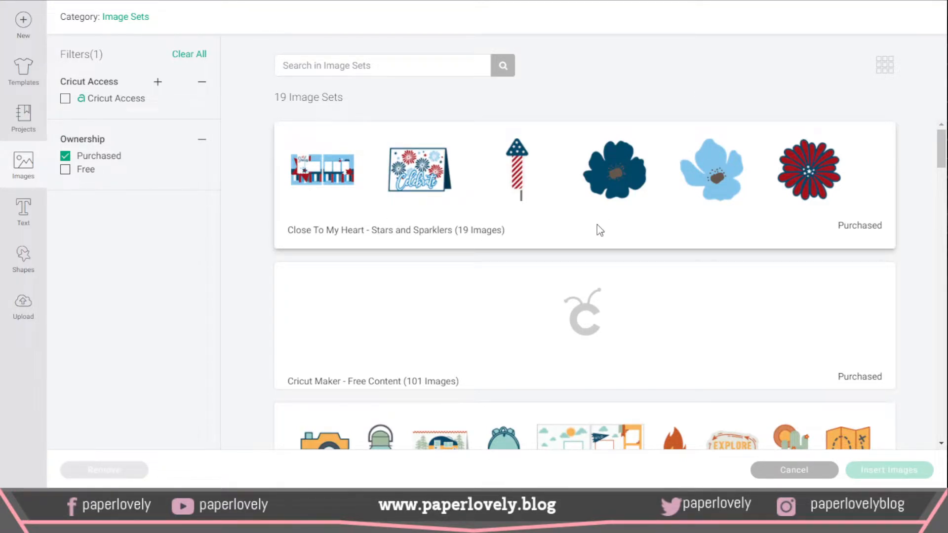
pyautogui.click(560, 235)
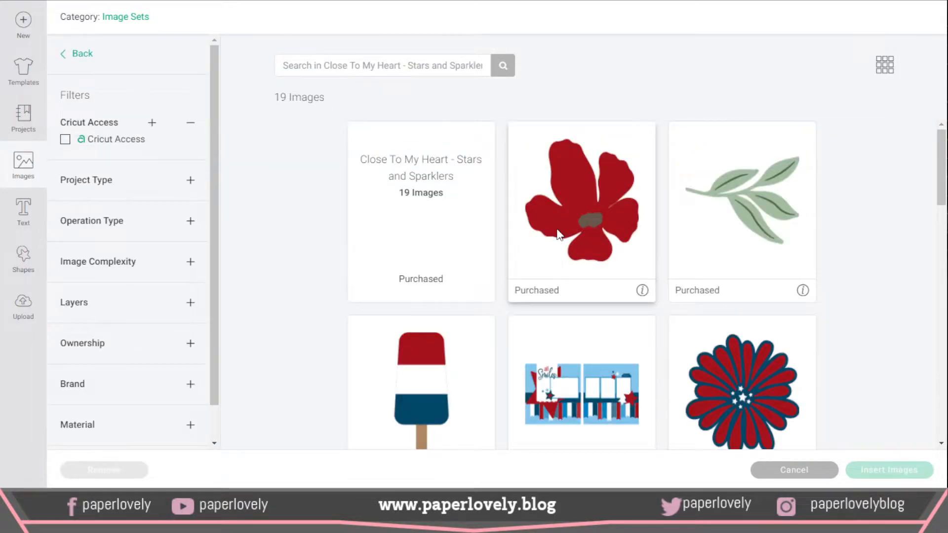
# Step: Insert the two-page All Smiles scrapbook layout image from the set onto the canvas
pyautogui.scroll(-4, 620, 203)
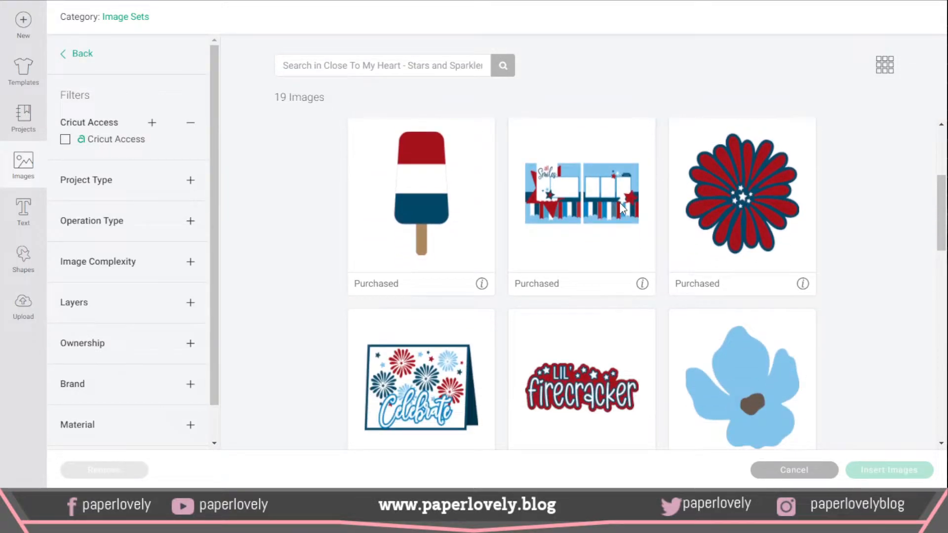
pyautogui.click(572, 261)
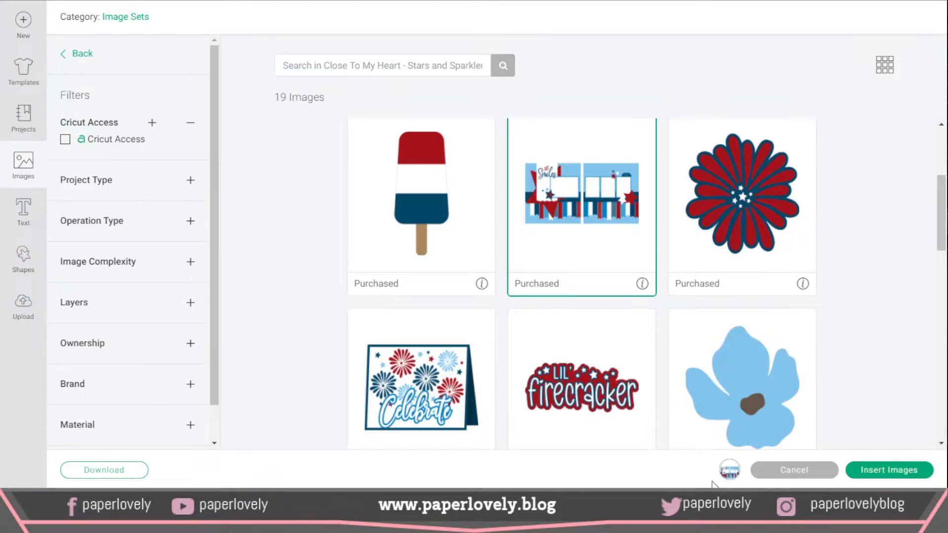
pyautogui.moveTo(734, 475)
pyautogui.click(586, 251)
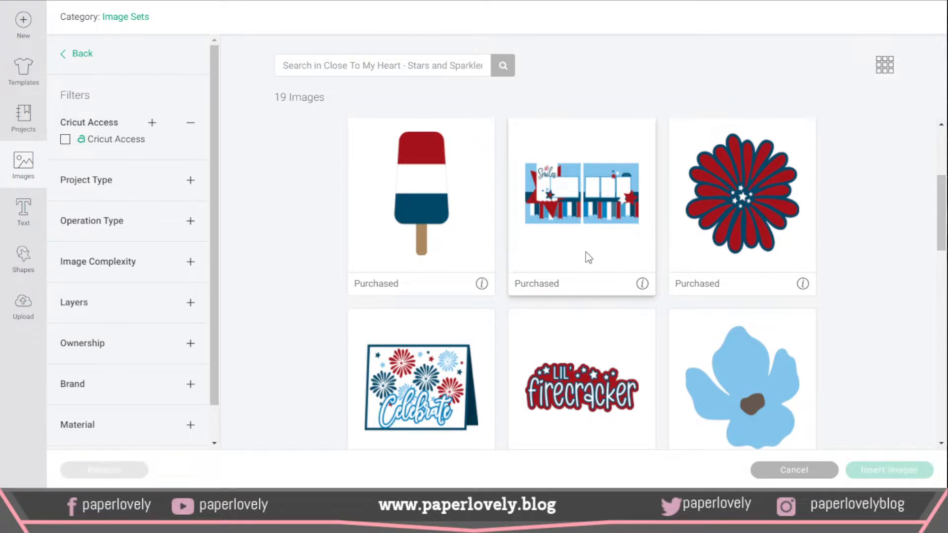
pyautogui.click(613, 244)
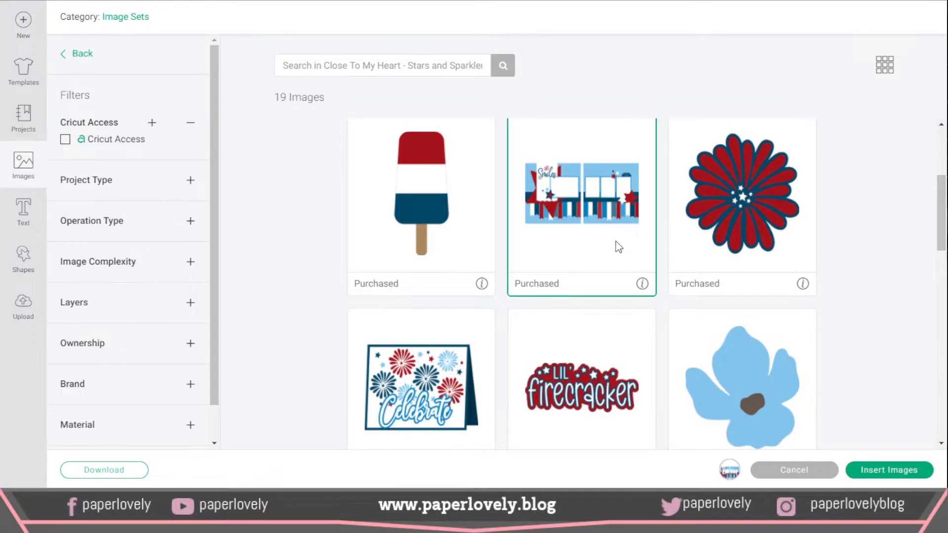
pyautogui.moveTo(731, 471)
pyautogui.click(886, 475)
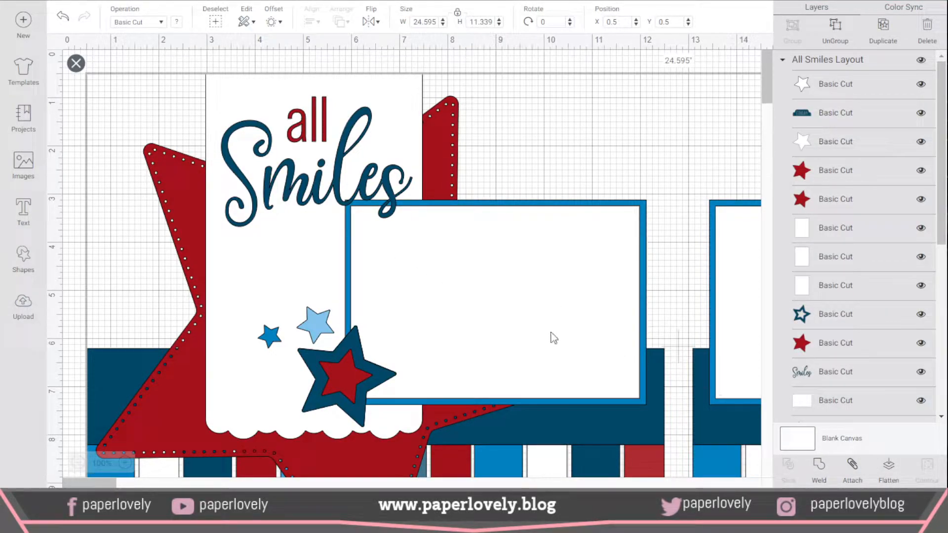
# Step: Ungroup the whole All Smiles layout into separate layers
pyautogui.click(78, 463)
pyautogui.click(79, 463)
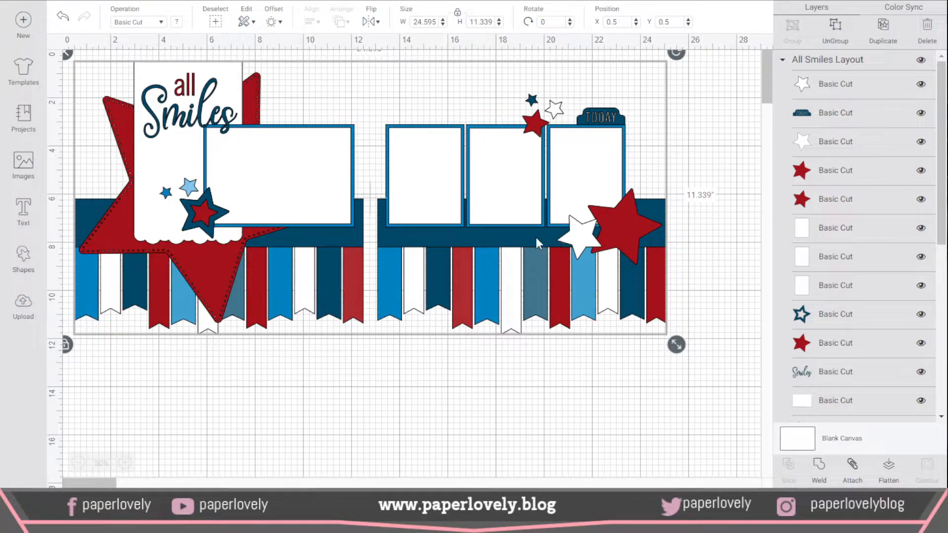
pyautogui.click(839, 30)
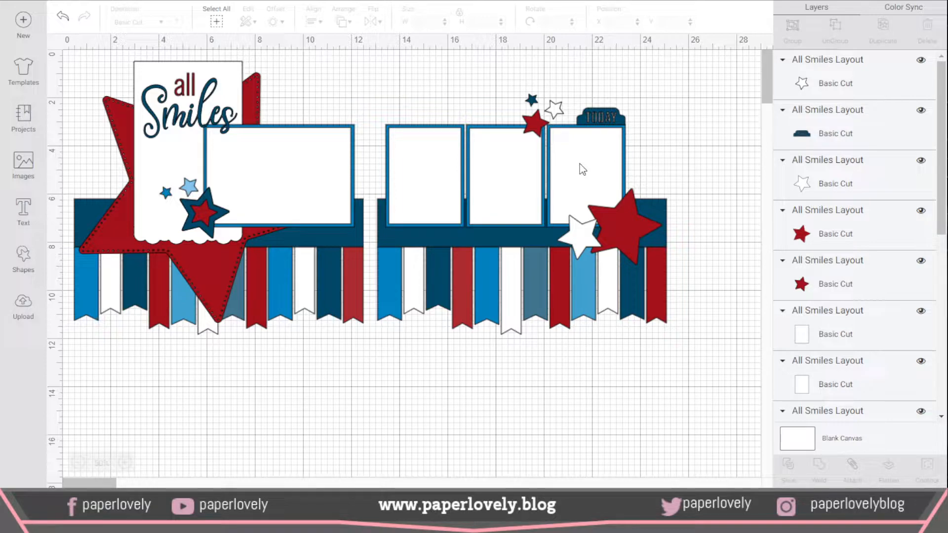
# Step: Recolor the white second banner on the layout's first page to light pink, selecting it through its layer
pyautogui.click(119, 272)
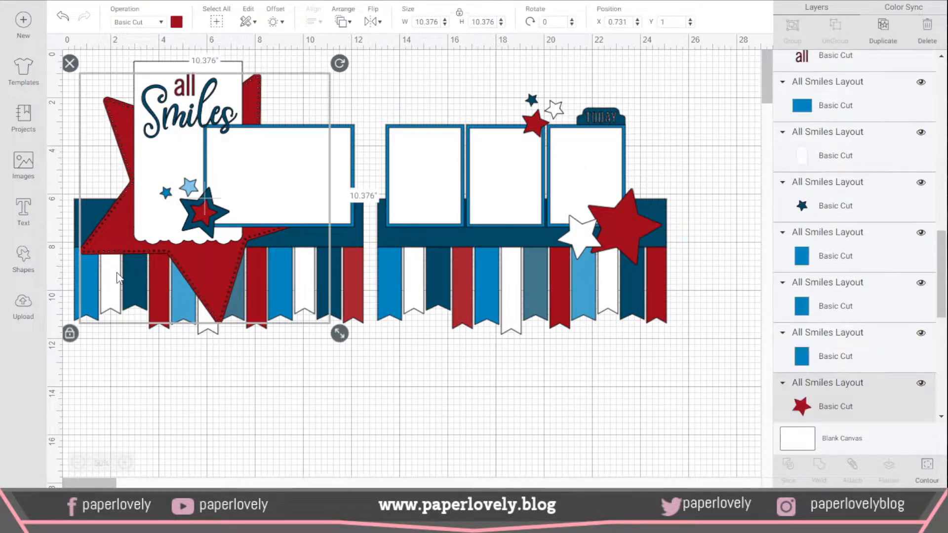
pyautogui.click(132, 366)
pyautogui.scroll(-6, 851, 201)
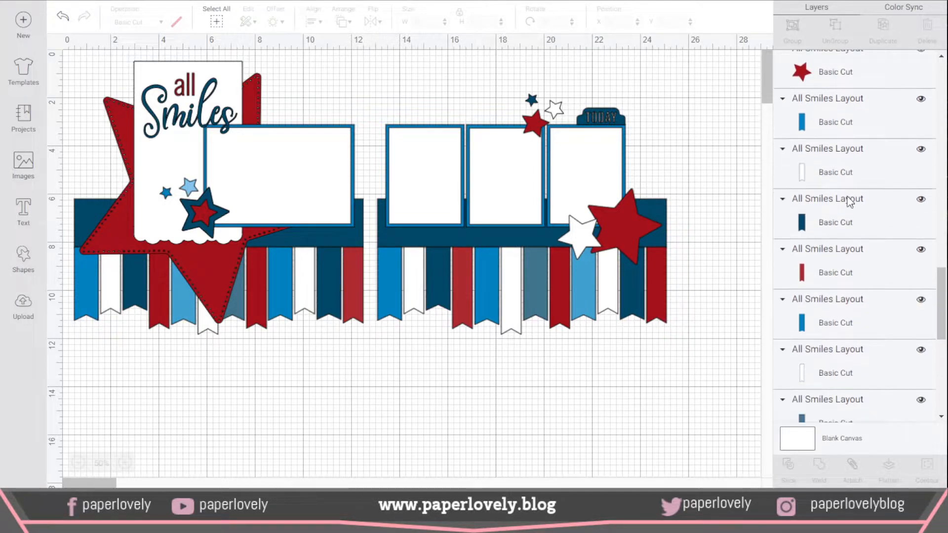
pyautogui.click(854, 179)
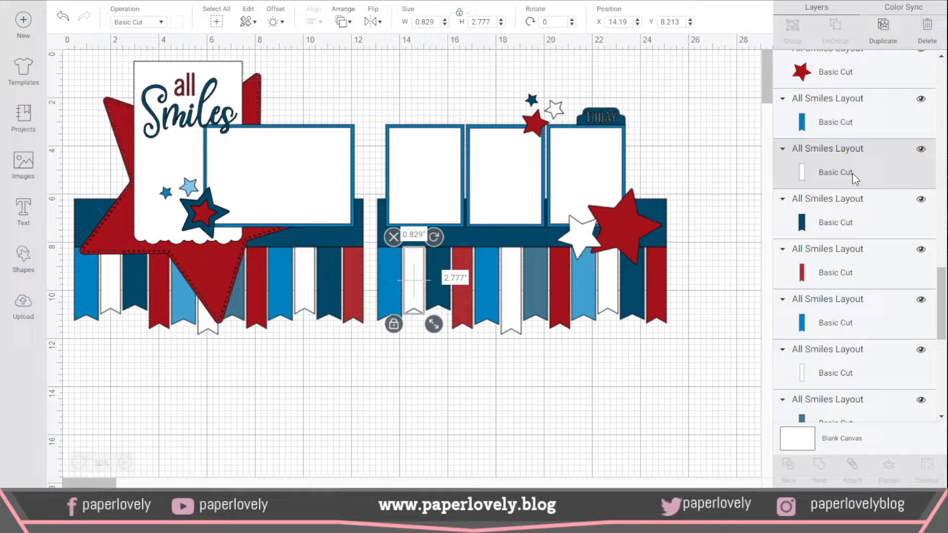
pyautogui.scroll(-1, 874, 172)
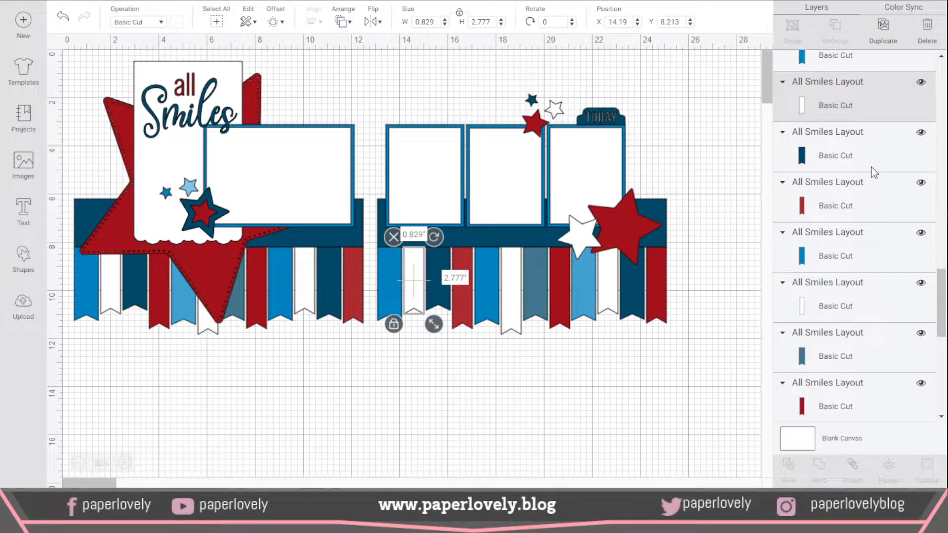
pyautogui.scroll(-1, 873, 172)
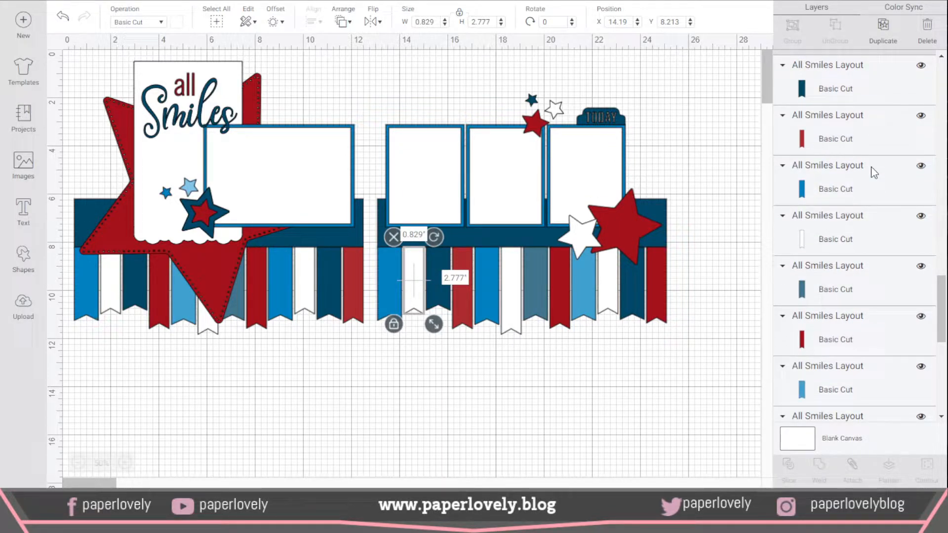
pyautogui.scroll(-1, 873, 172)
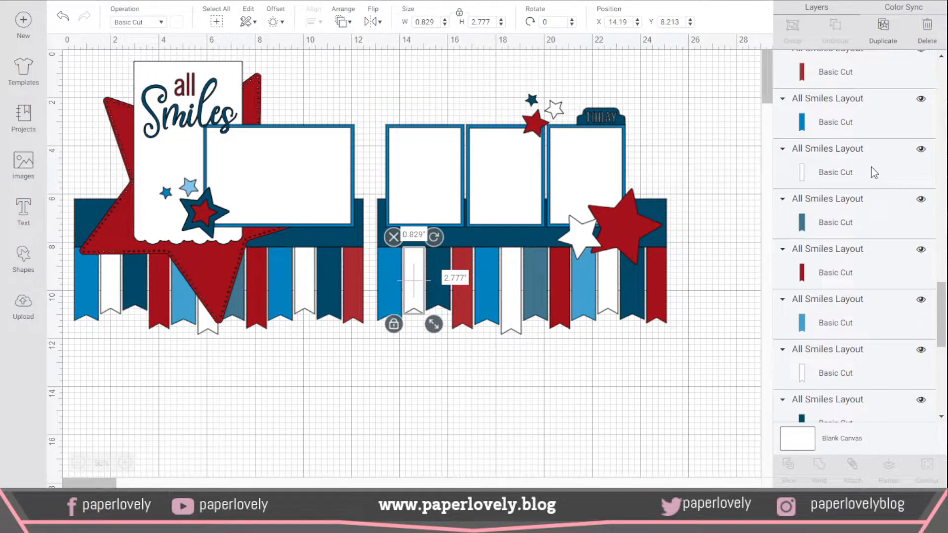
pyautogui.click(853, 177)
pyautogui.scroll(-3, 854, 174)
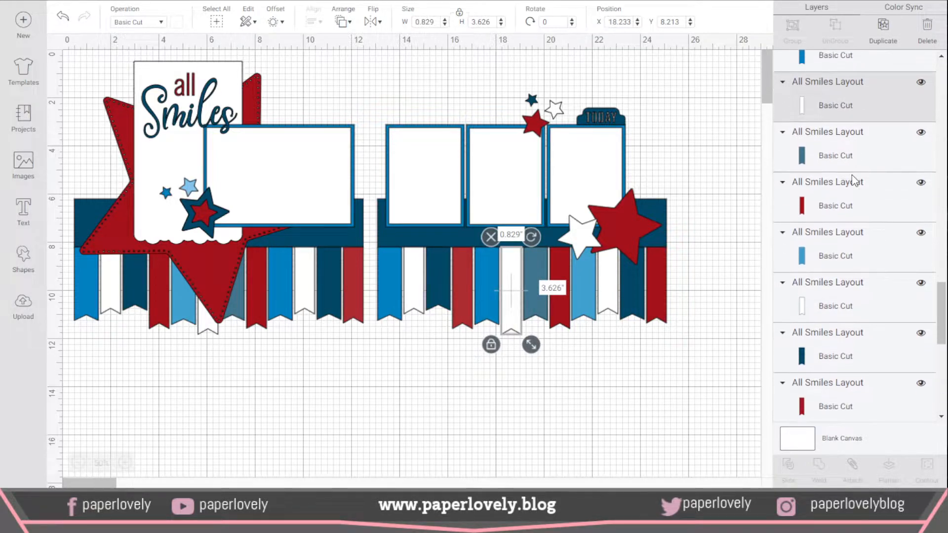
pyautogui.click(863, 173)
pyautogui.scroll(-3, 862, 172)
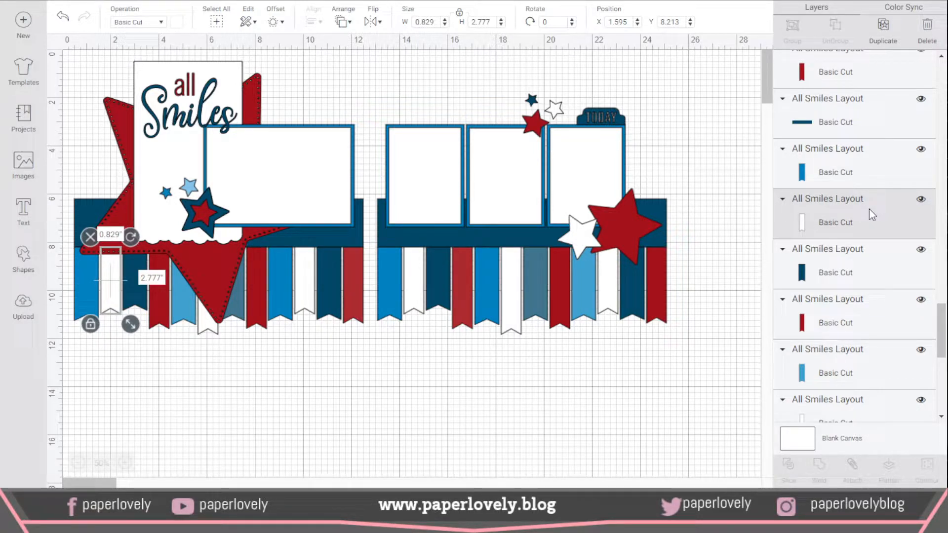
pyautogui.click(179, 23)
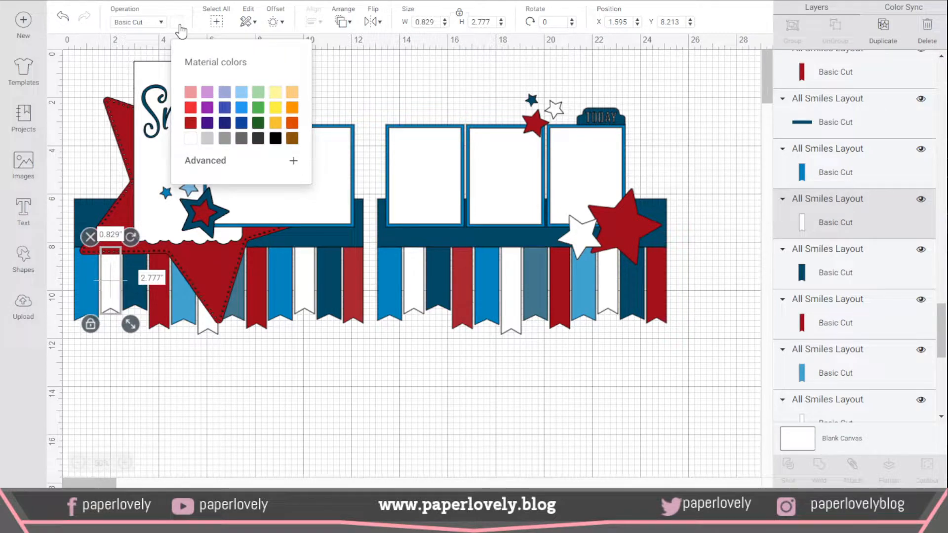
pyautogui.click(191, 92)
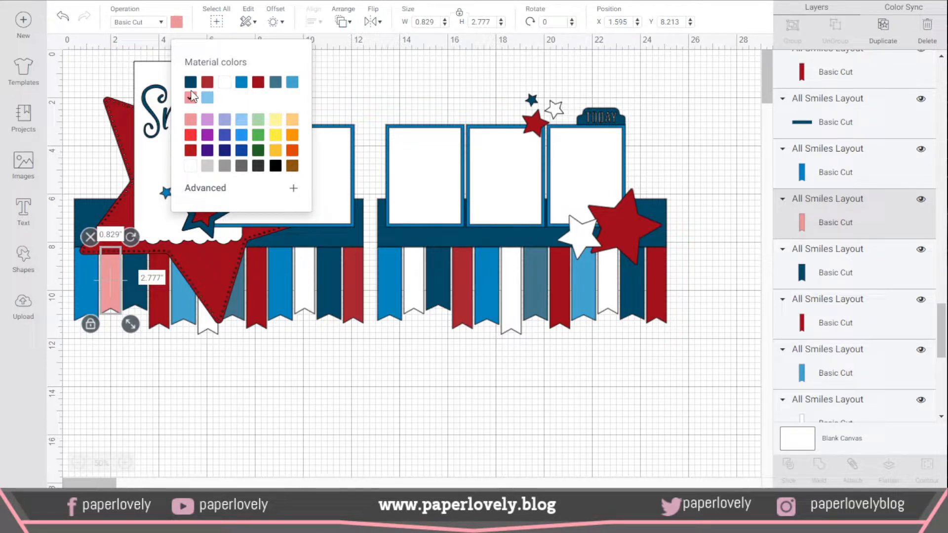
# Step: Recolor the dark red fourth banner on the layout's first page to orange, selecting it through its layer
pyautogui.click(158, 300)
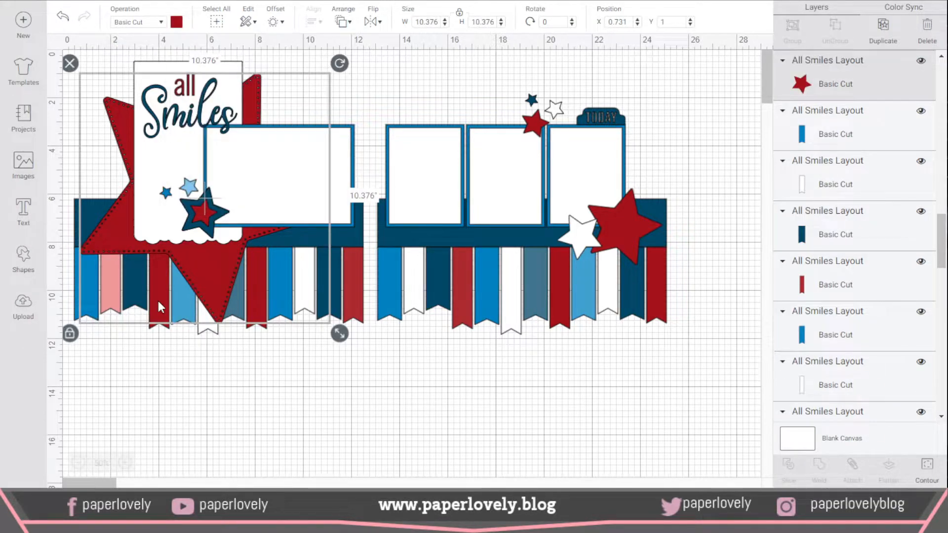
pyautogui.click(867, 288)
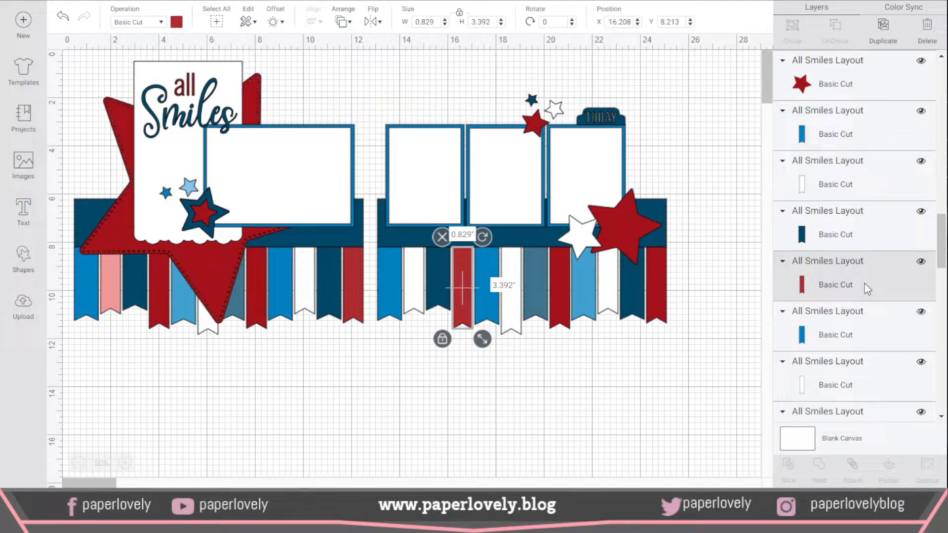
pyautogui.scroll(-3, 863, 283)
pyautogui.click(861, 349)
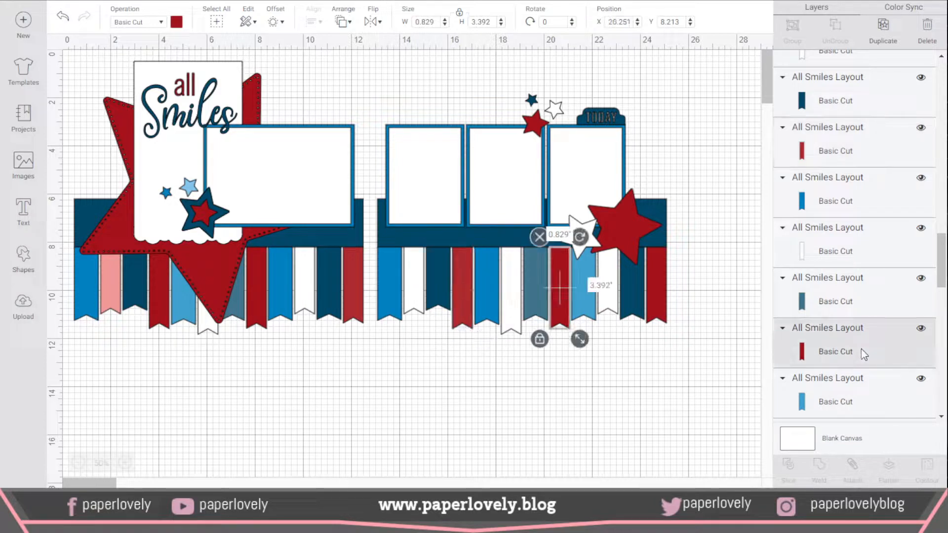
pyautogui.scroll(-1, 861, 348)
pyautogui.scroll(-2, 861, 349)
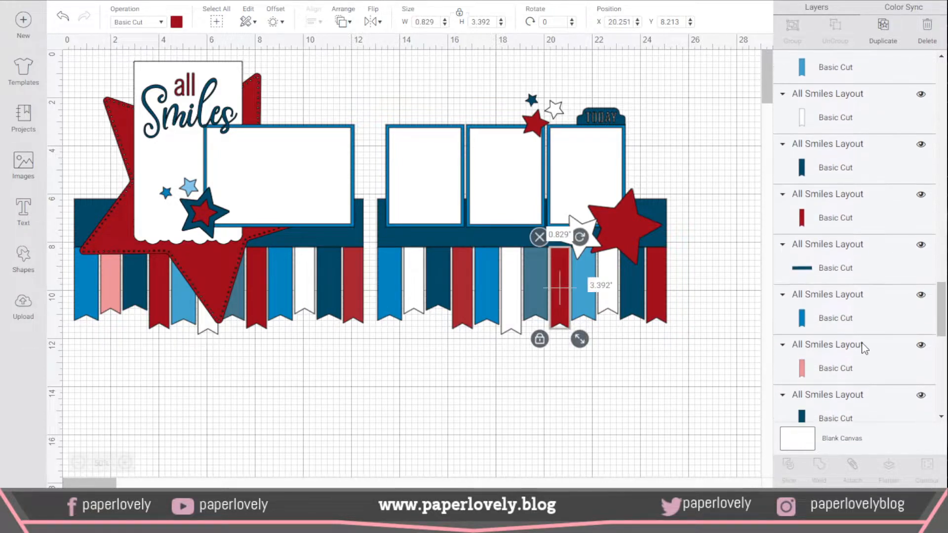
pyautogui.click(854, 216)
pyautogui.scroll(-1, 854, 217)
pyautogui.scroll(-5, 854, 216)
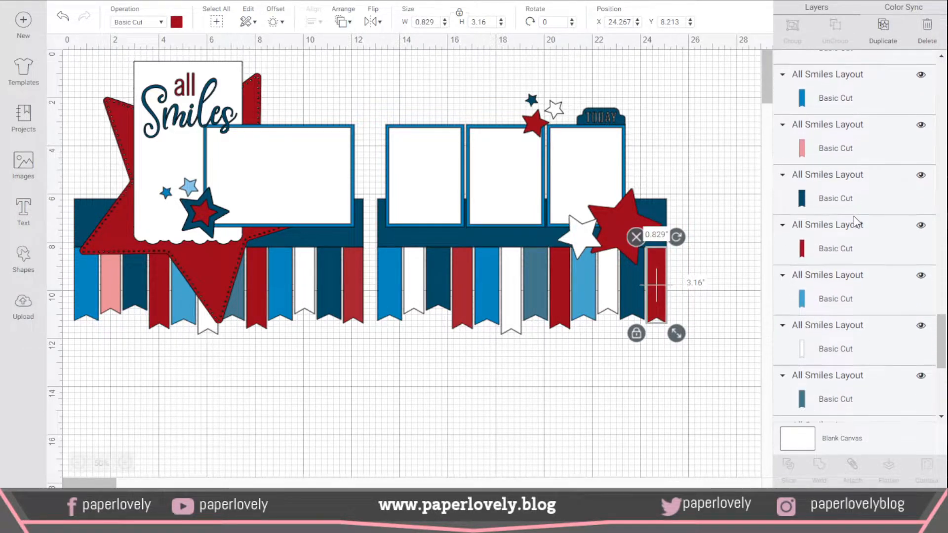
pyautogui.click(865, 198)
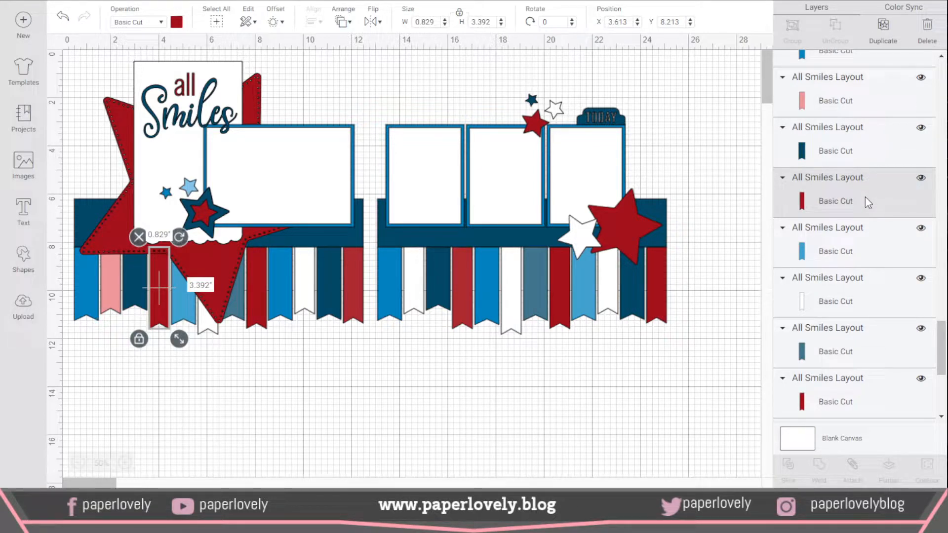
pyautogui.click(177, 23)
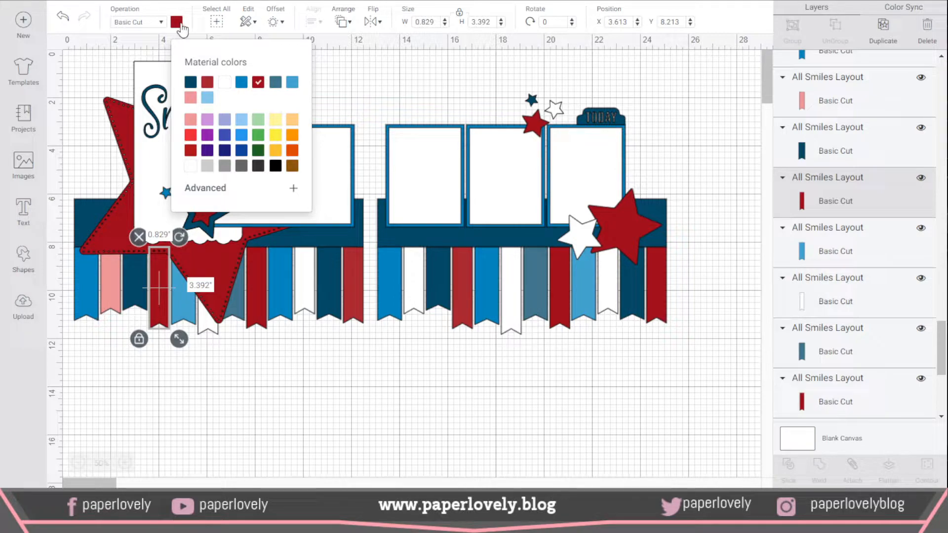
pyautogui.click(295, 138)
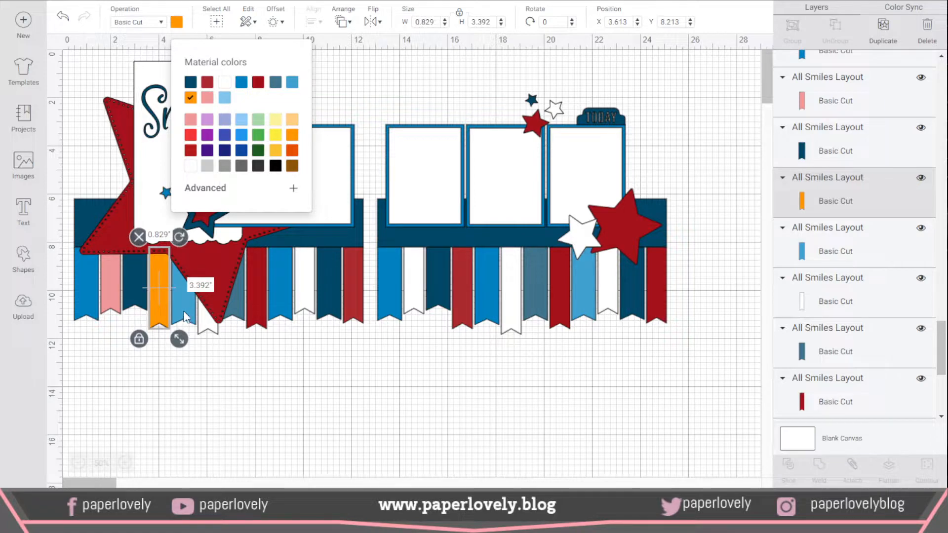
pyautogui.click(862, 252)
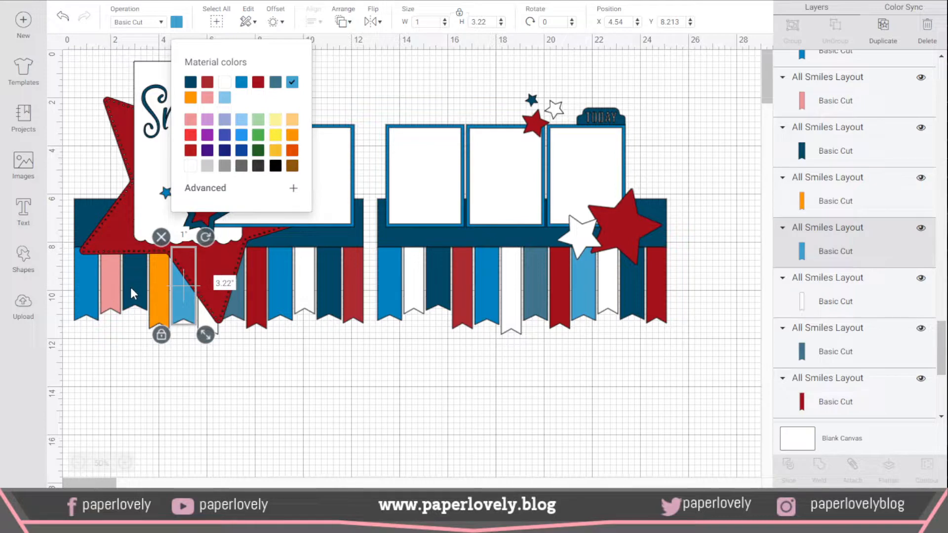
pyautogui.click(159, 291)
pyautogui.click(153, 358)
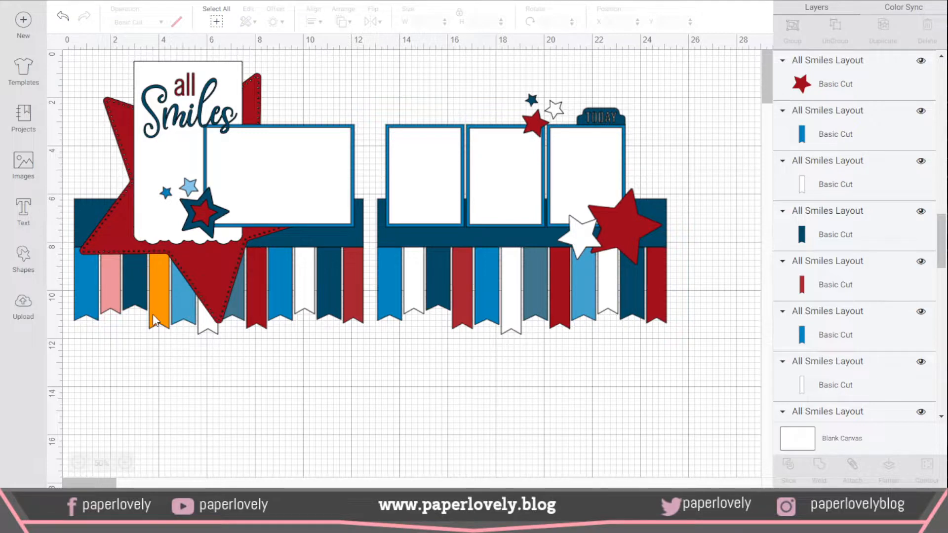
# Step: Duplicate the orange banner and fit the copy, about 0.54 by 3.25 inches, between the first page's white tenth and navy eleventh banners
pyautogui.scroll(-5, 888, 247)
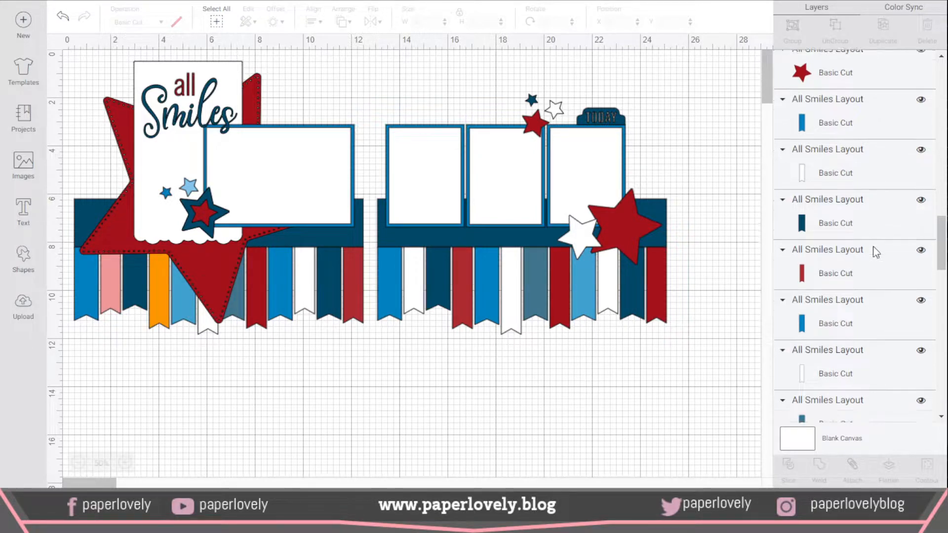
pyautogui.scroll(-5, 874, 249)
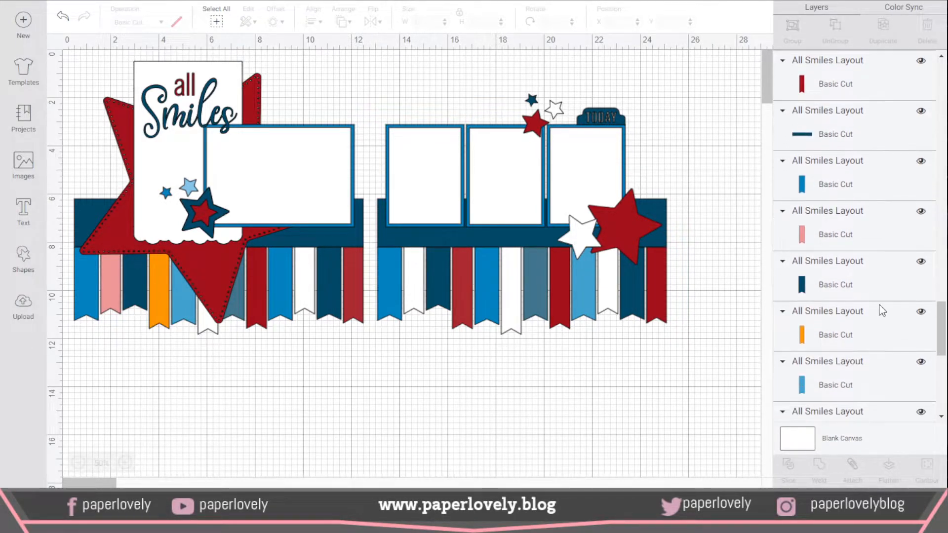
pyautogui.click(879, 336)
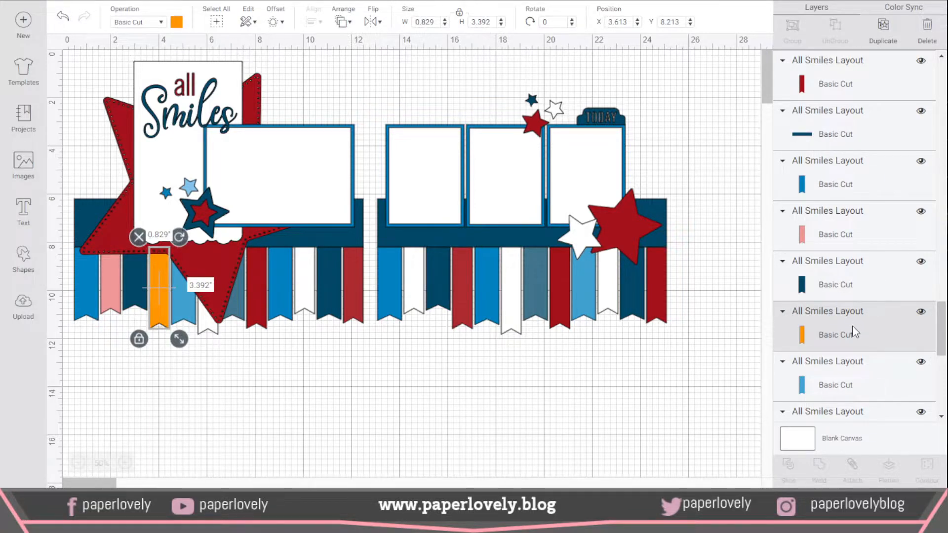
pyautogui.click(886, 34)
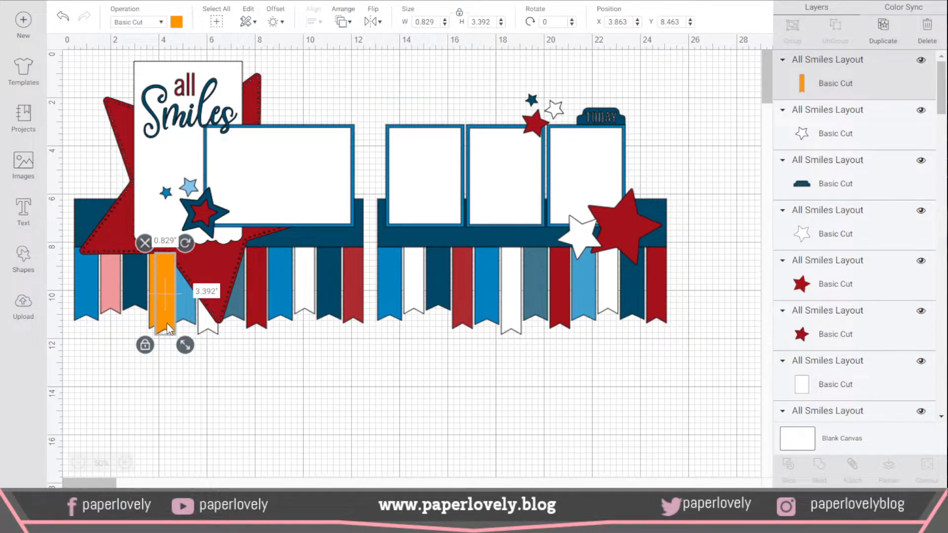
pyautogui.moveTo(168, 324); pyautogui.dragTo(332, 341)
pyautogui.click(387, 355)
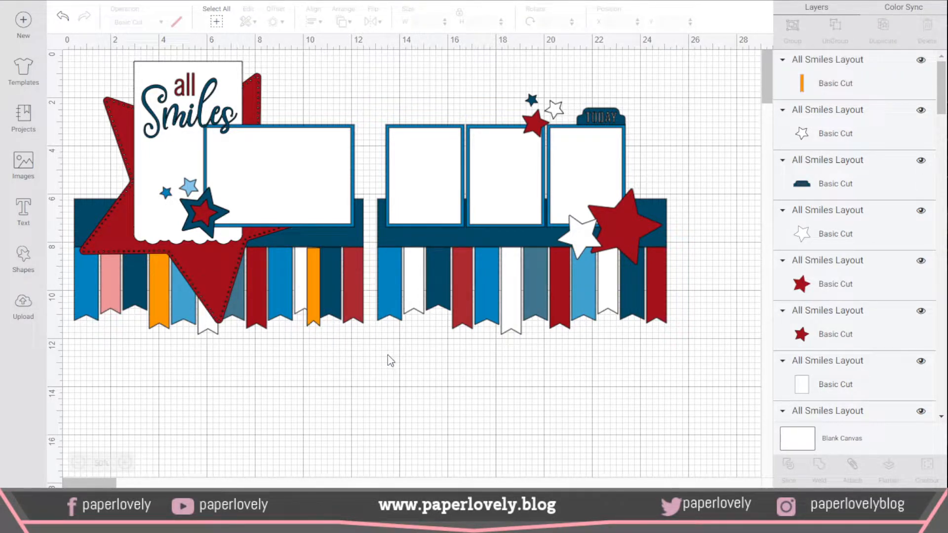
pyautogui.moveTo(309, 310); pyautogui.dragTo(313, 305)
pyautogui.click(398, 362)
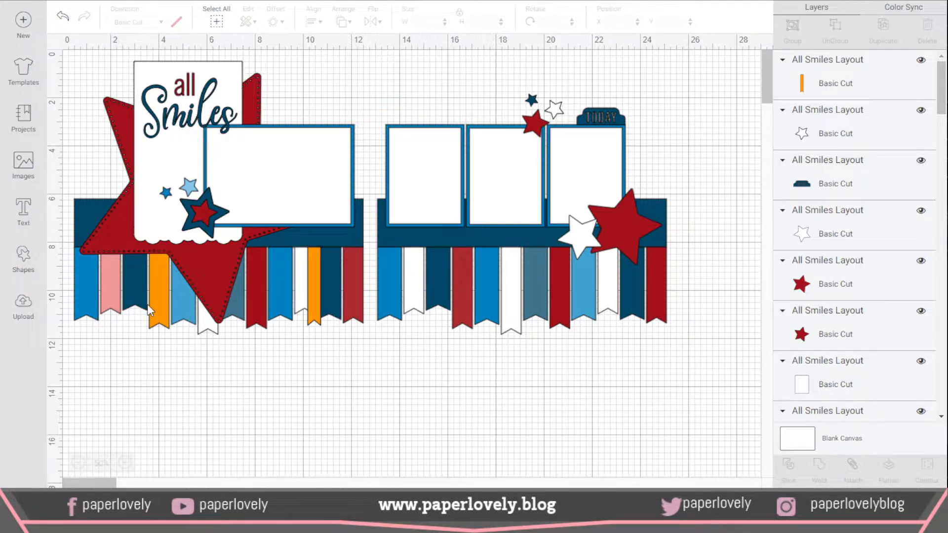
# Step: Recolor the light blue fifth banner on the first page to dark red, selecting it through its layer
pyautogui.click(177, 305)
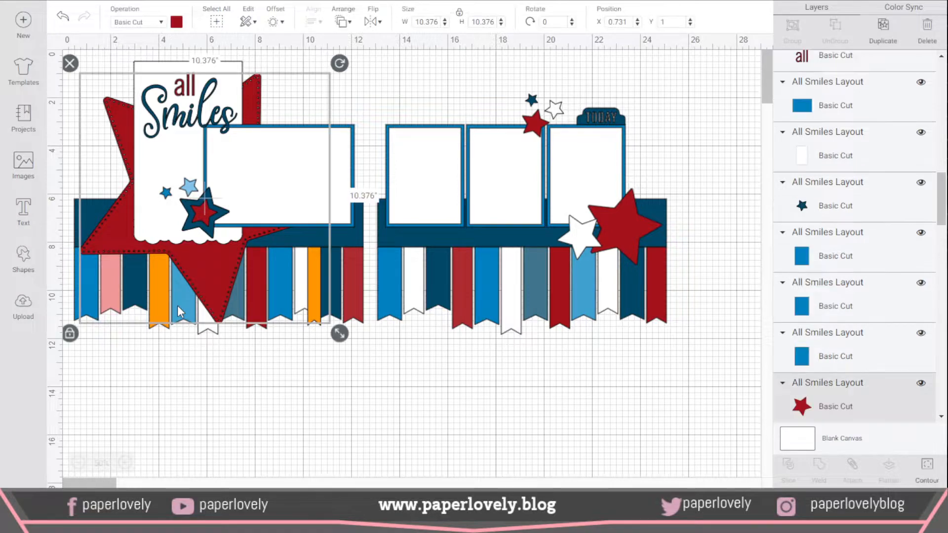
pyautogui.scroll(-5, 881, 319)
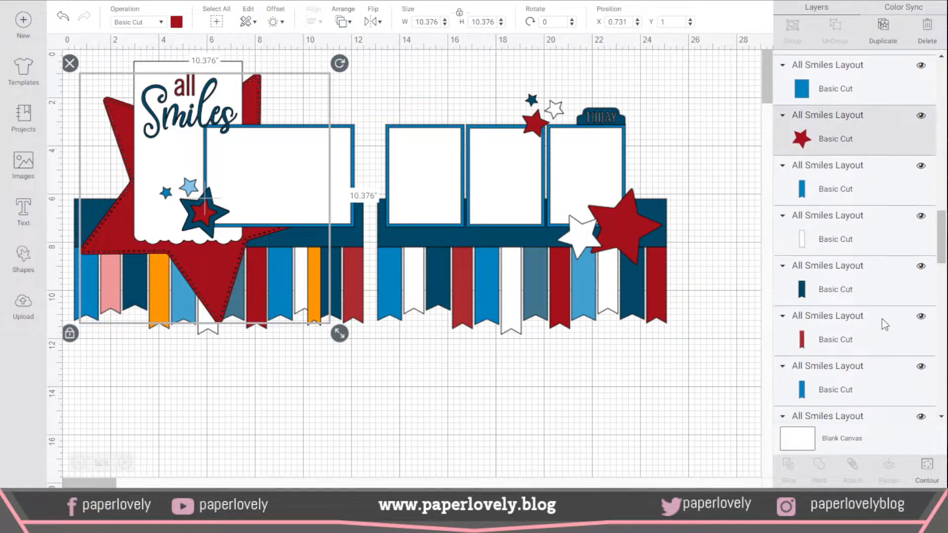
pyautogui.scroll(-5, 882, 318)
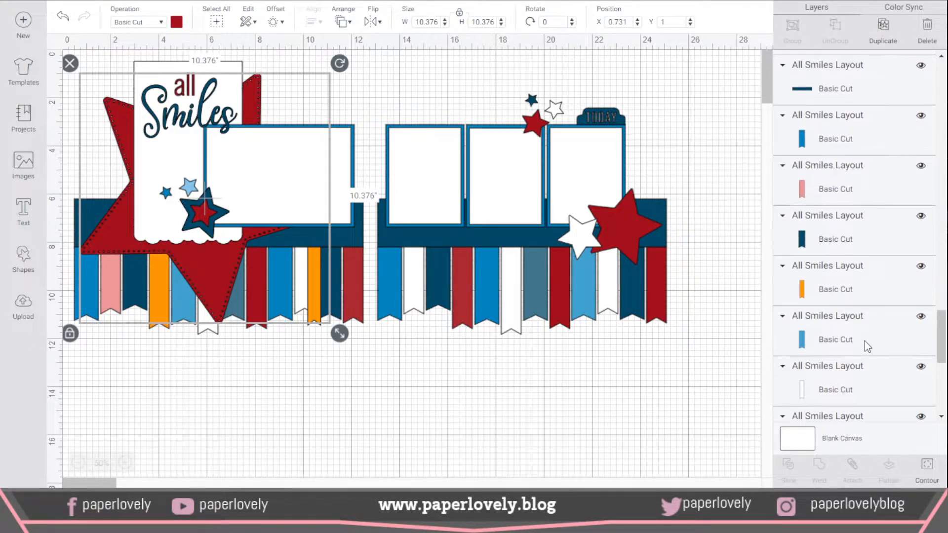
pyautogui.click(864, 345)
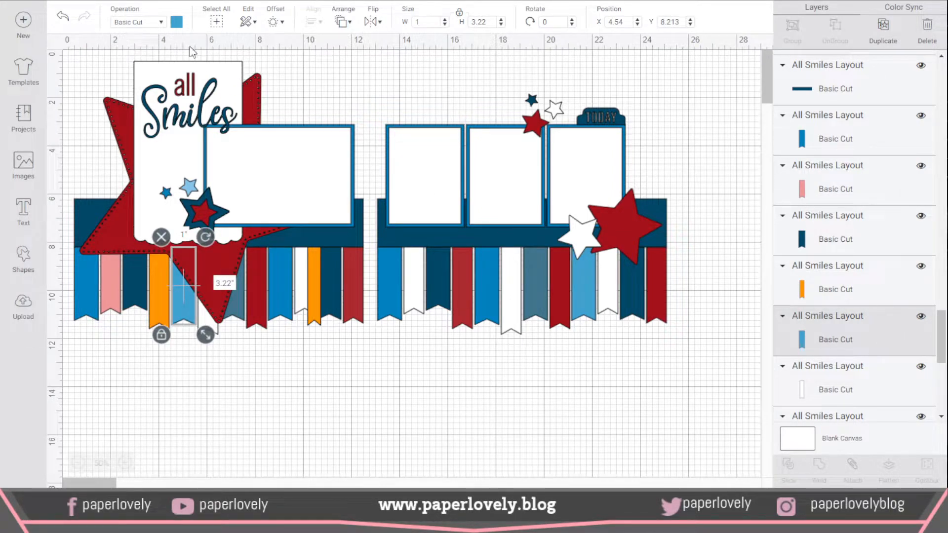
pyautogui.click(178, 23)
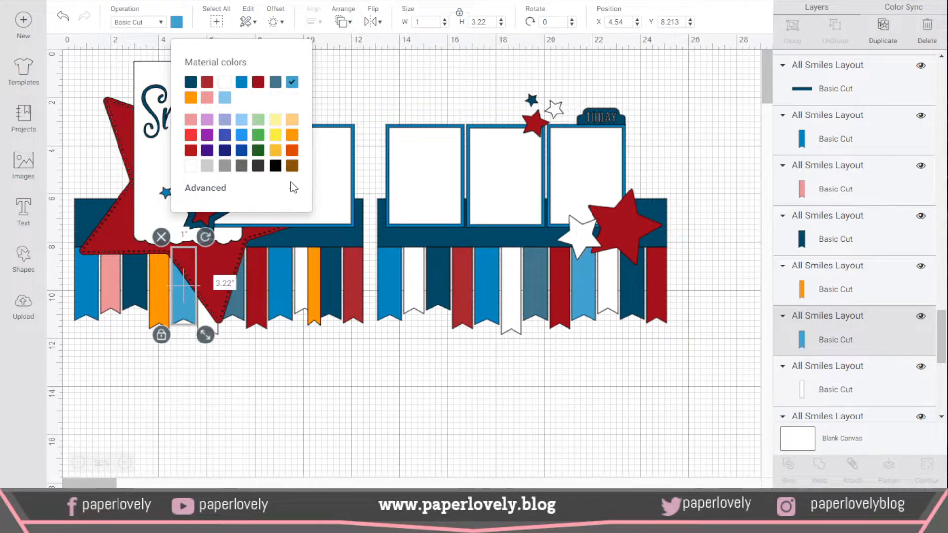
pyautogui.click(192, 150)
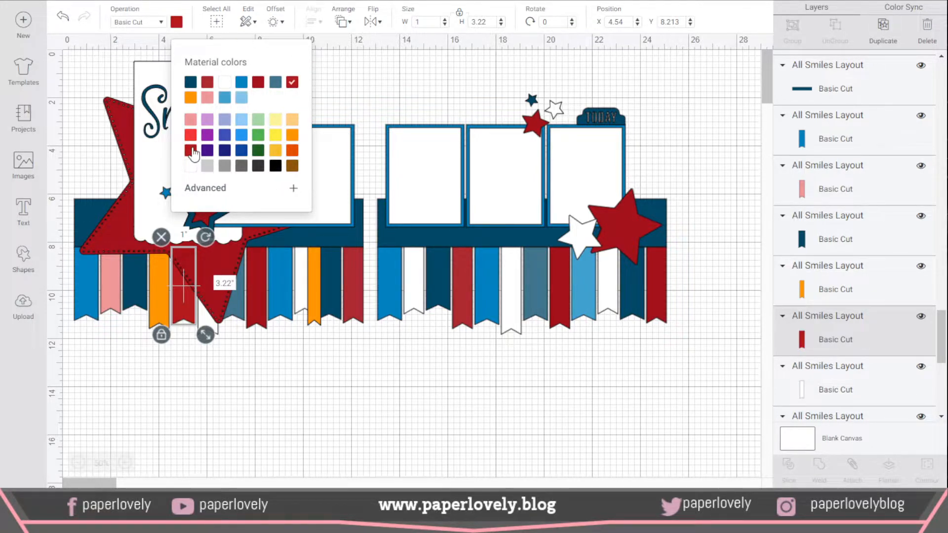
pyautogui.click(339, 390)
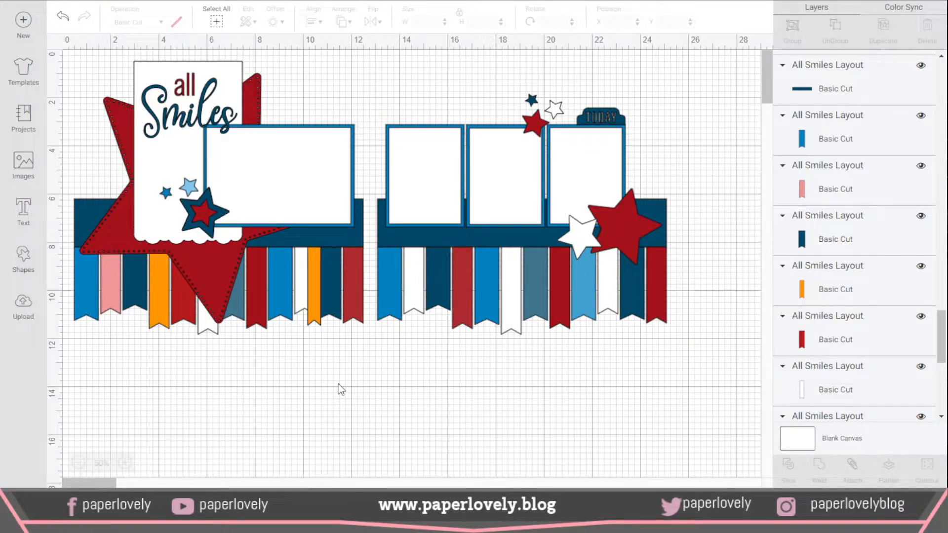
# Step: Recolor the navy banner beside the narrow orange one on the first page to light blue
pyautogui.click(330, 298)
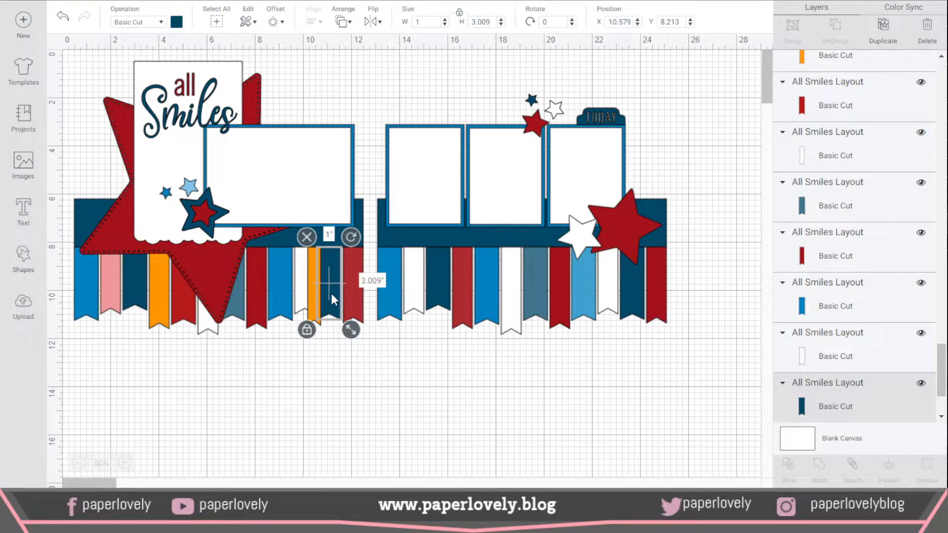
pyautogui.click(178, 30)
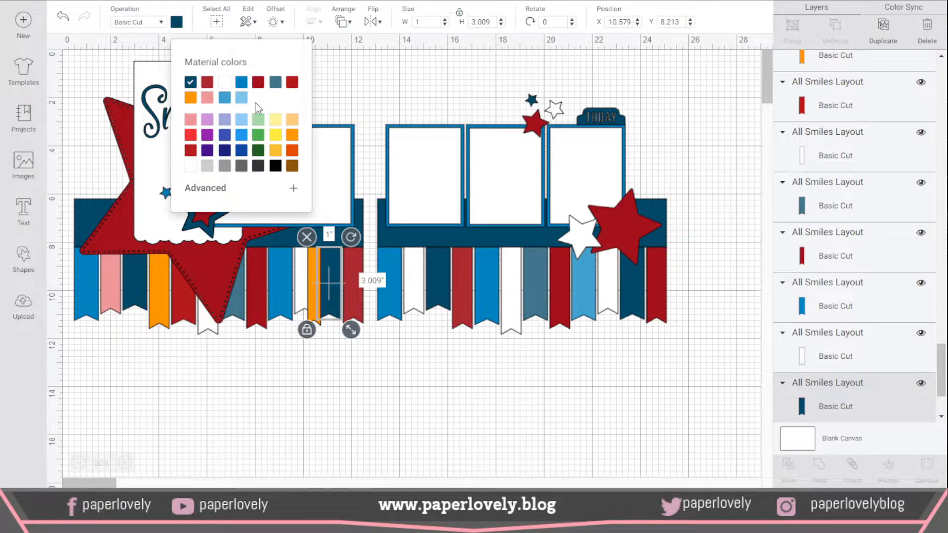
pyautogui.click(241, 126)
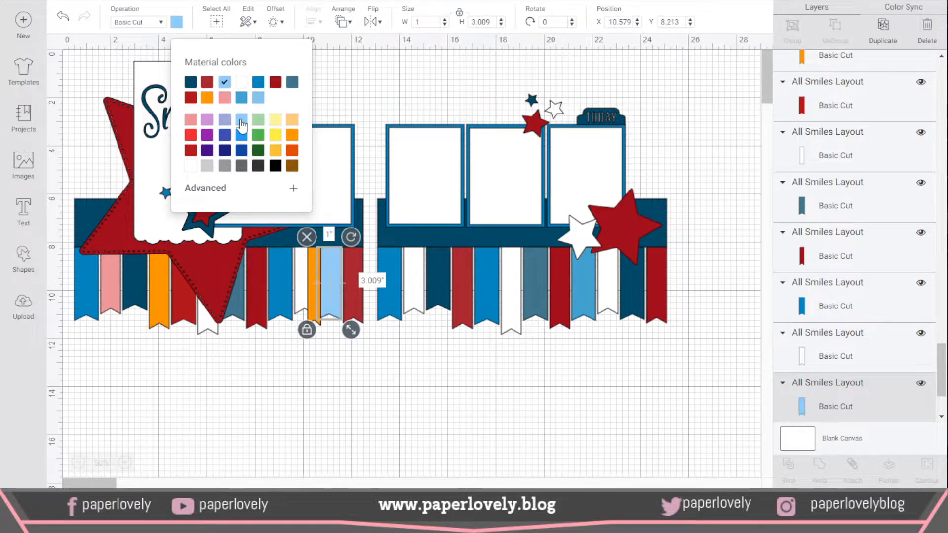
pyautogui.click(400, 383)
pyautogui.click(400, 383)
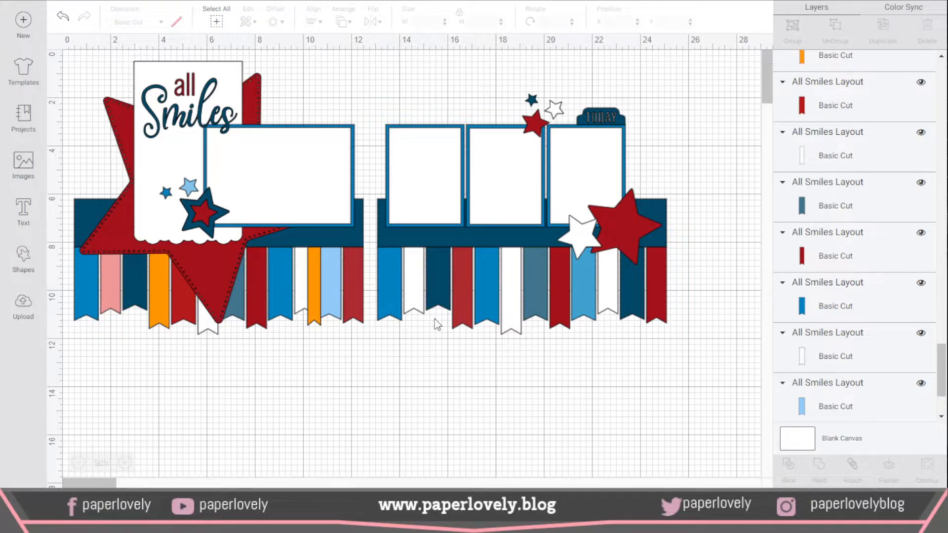
# Step: Duplicate the narrow orange banner and place the copy between the second page's white second and navy third banners
pyautogui.click(316, 320)
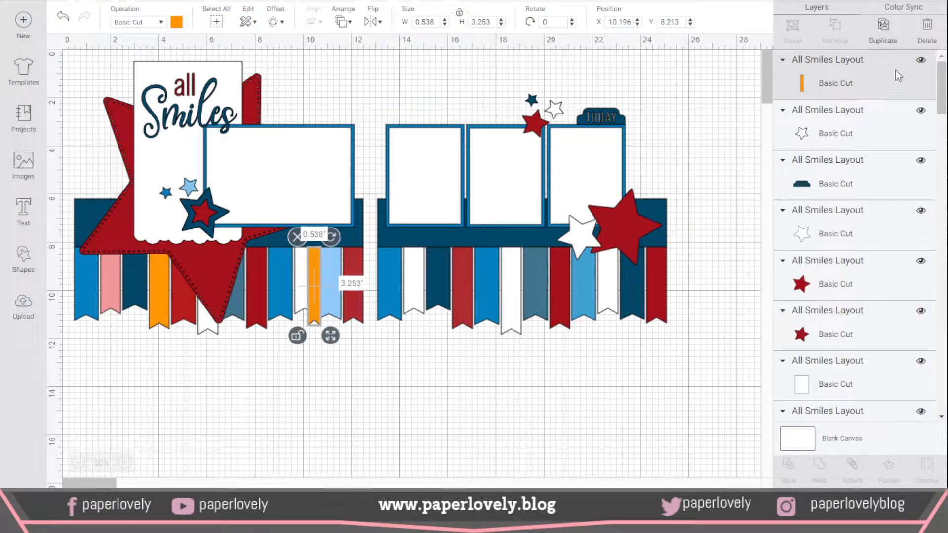
pyautogui.click(883, 29)
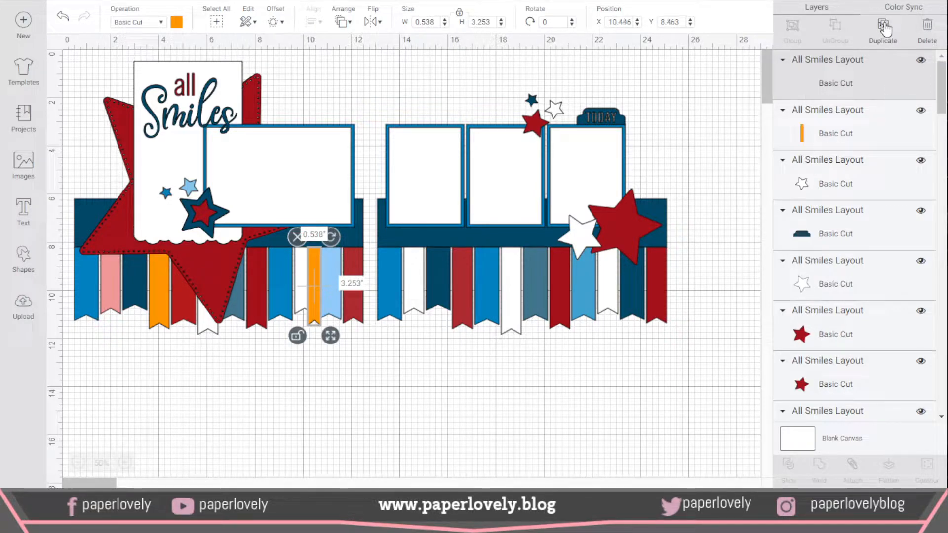
pyautogui.moveTo(324, 323); pyautogui.dragTo(427, 321)
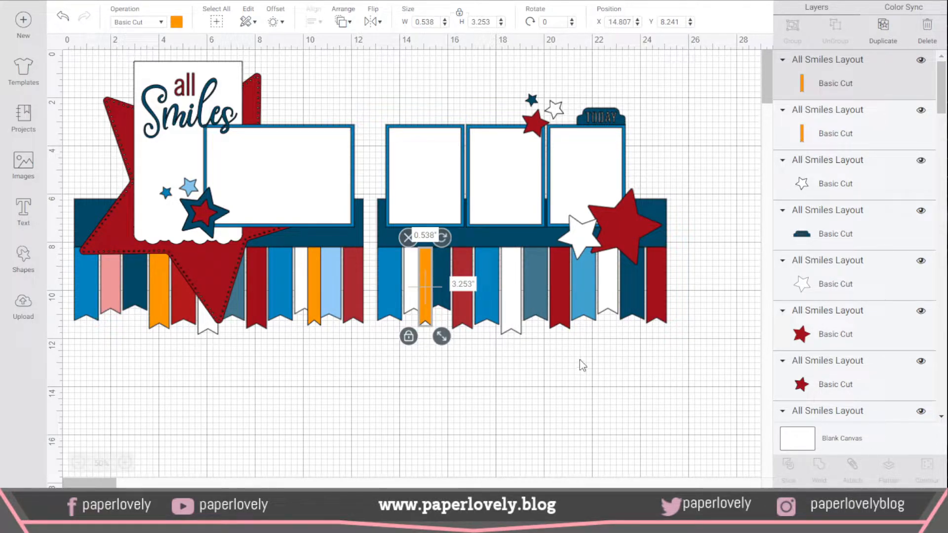
# Step: Recolor the dark red eighth banner on the second page to the light pink already used in the layout
pyautogui.click(562, 298)
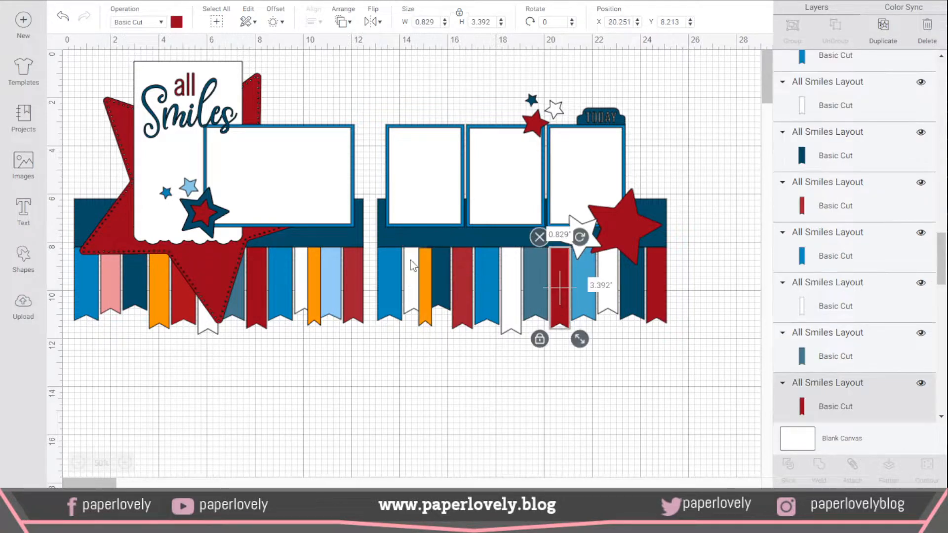
pyautogui.click(176, 23)
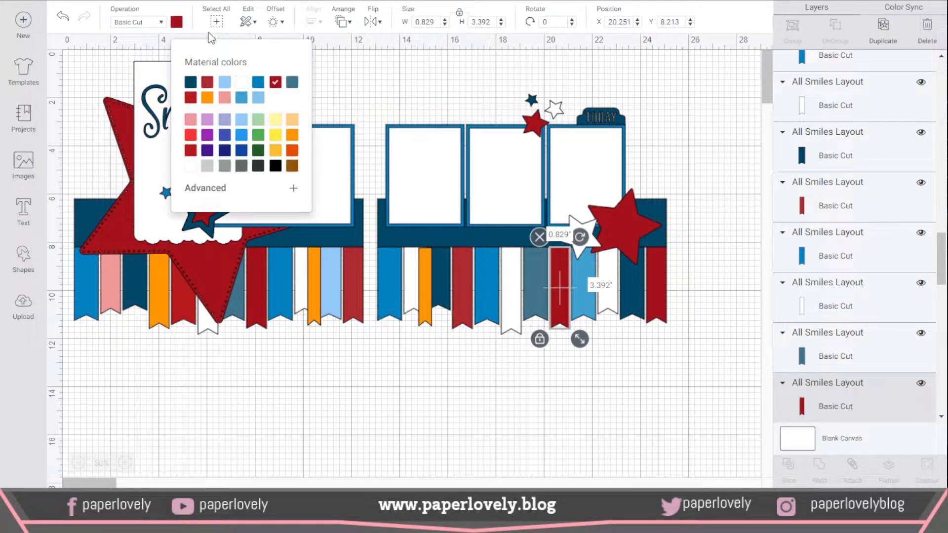
pyautogui.click(224, 97)
pyautogui.click(641, 412)
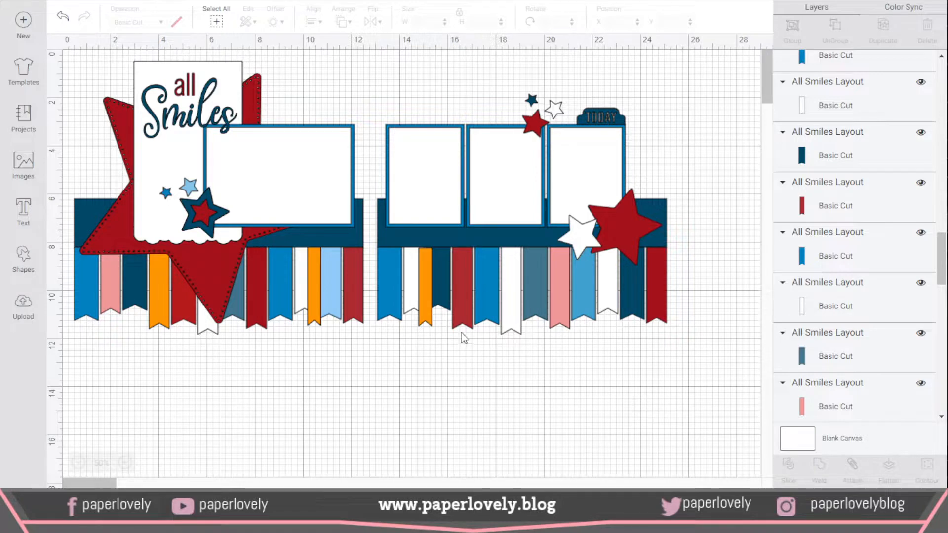
# Step: Recolor the medium blue ninth banner on the second page to the orange already used in the layout
pyautogui.click(585, 280)
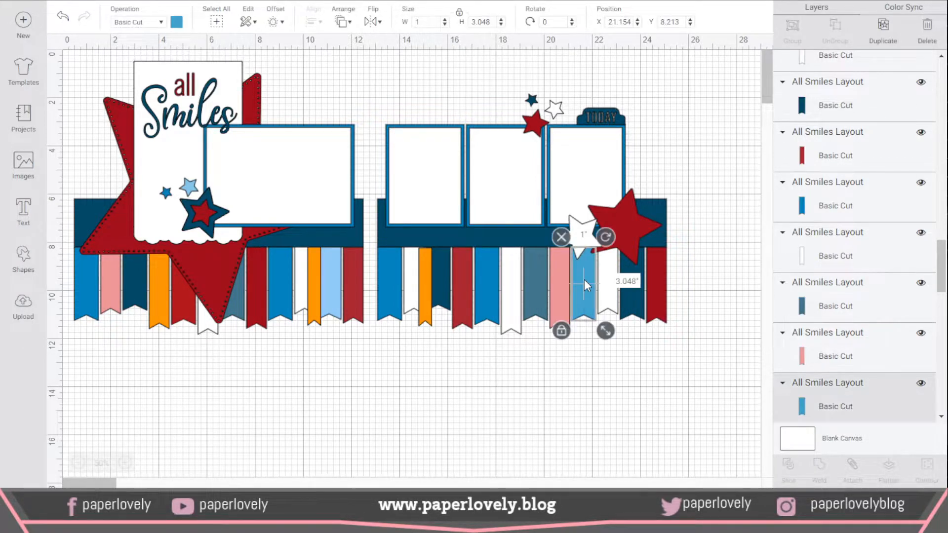
pyautogui.click(178, 24)
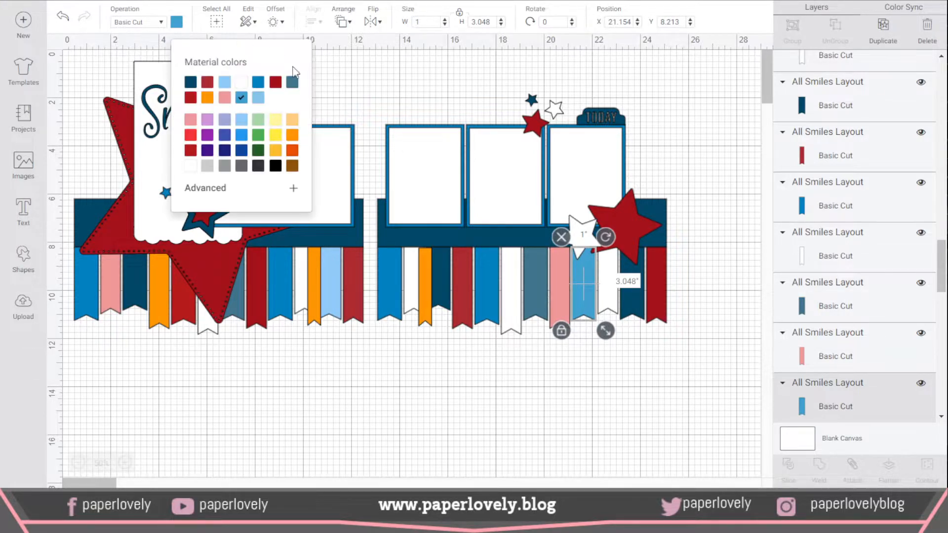
pyautogui.click(208, 98)
pyautogui.click(637, 416)
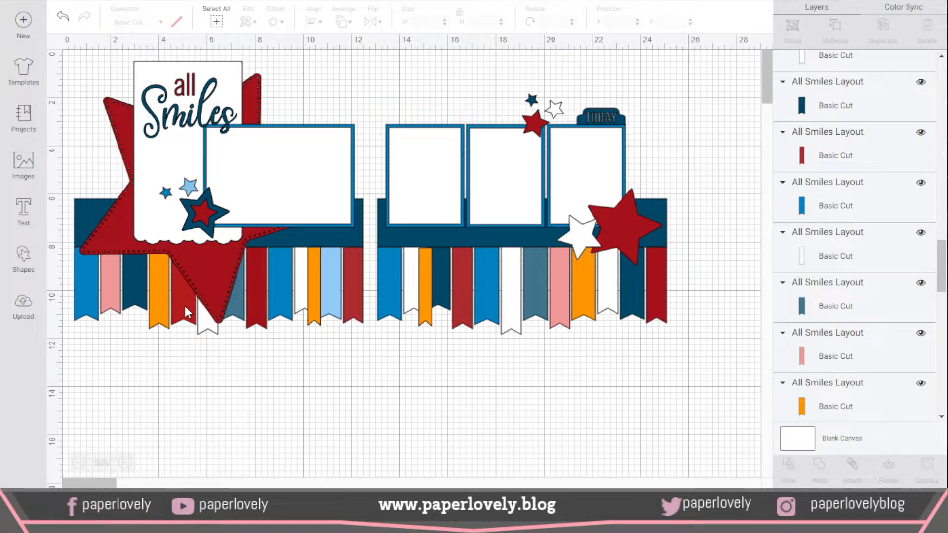
# Step: Recolor the last banner on the second page to the other, slightly brighter dark red among the layout's material colors
pyautogui.click(663, 303)
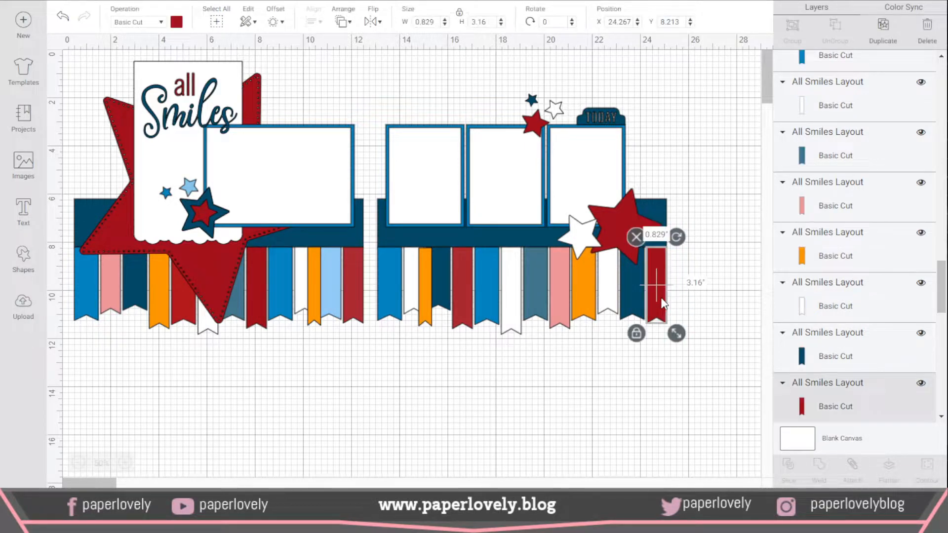
pyautogui.click(177, 22)
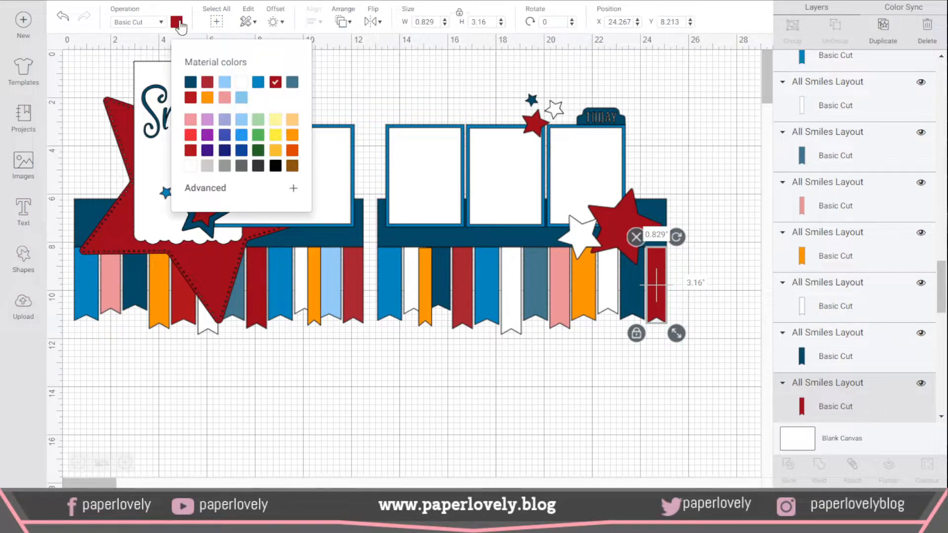
pyautogui.click(190, 97)
pyautogui.click(535, 415)
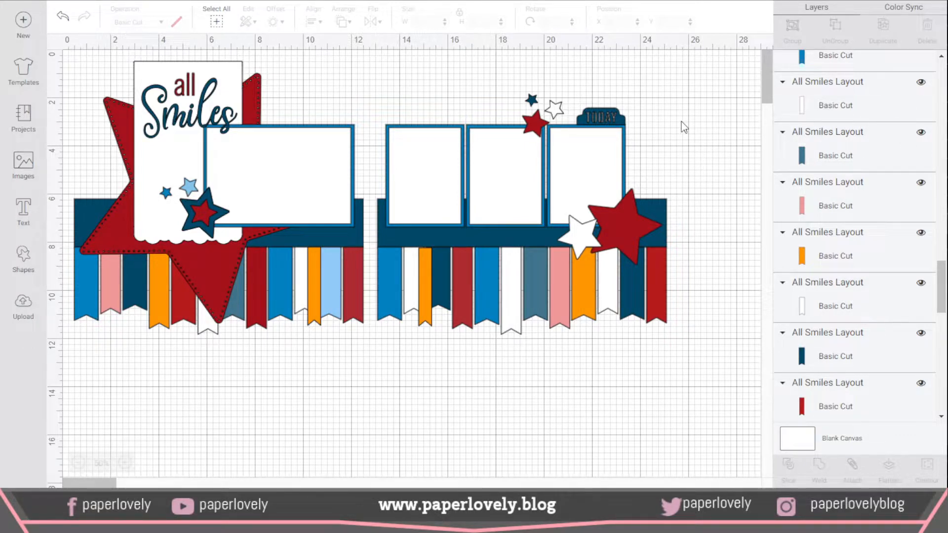
# Step: Group all elements of both scrapbook pages into one object and deselect it
pyautogui.moveTo(64, 52); pyautogui.dragTo(707, 377)
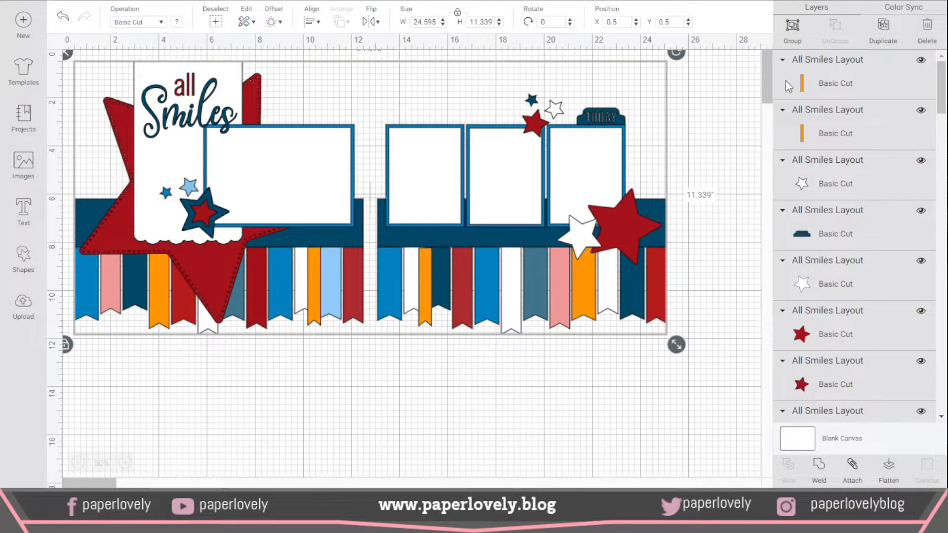
pyautogui.click(793, 27)
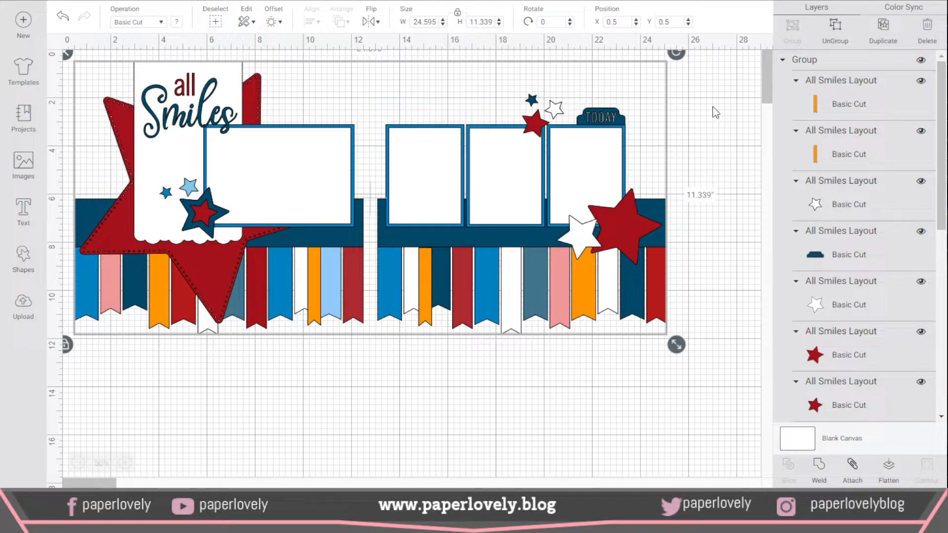
pyautogui.click(730, 111)
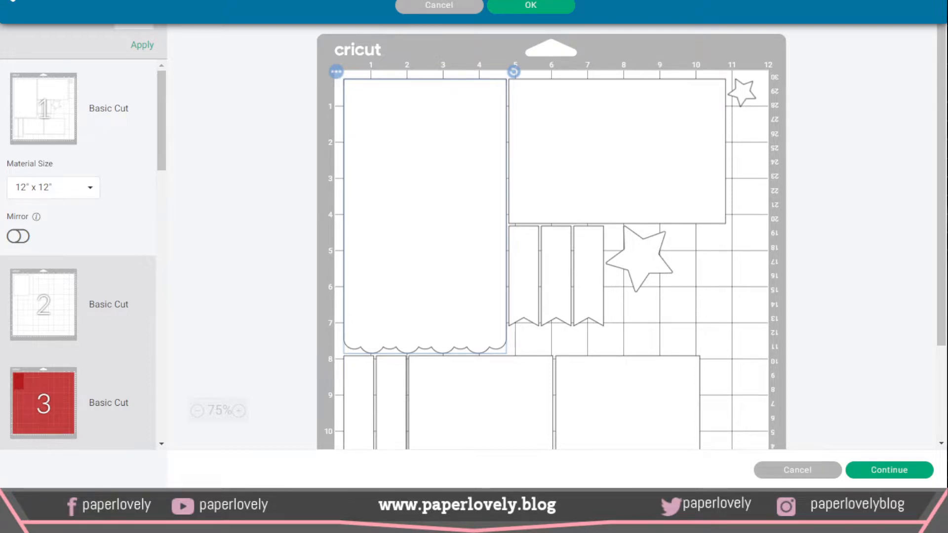
# Step: Confirm the open dialog and examine the prepared cutting mats, including dark red mat 11 with the large star
pyautogui.click(552, 7)
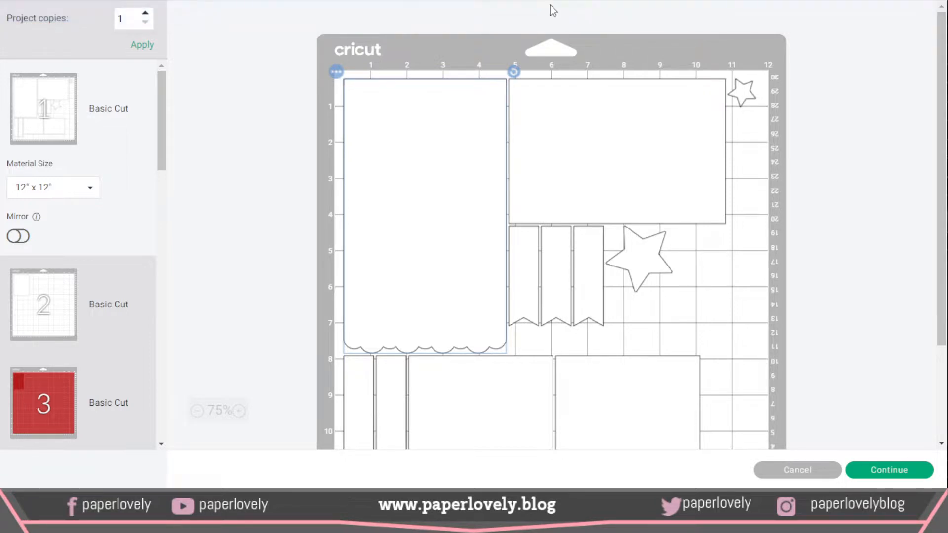
pyautogui.scroll(-3, 173, 223)
pyautogui.scroll(-5, 134, 225)
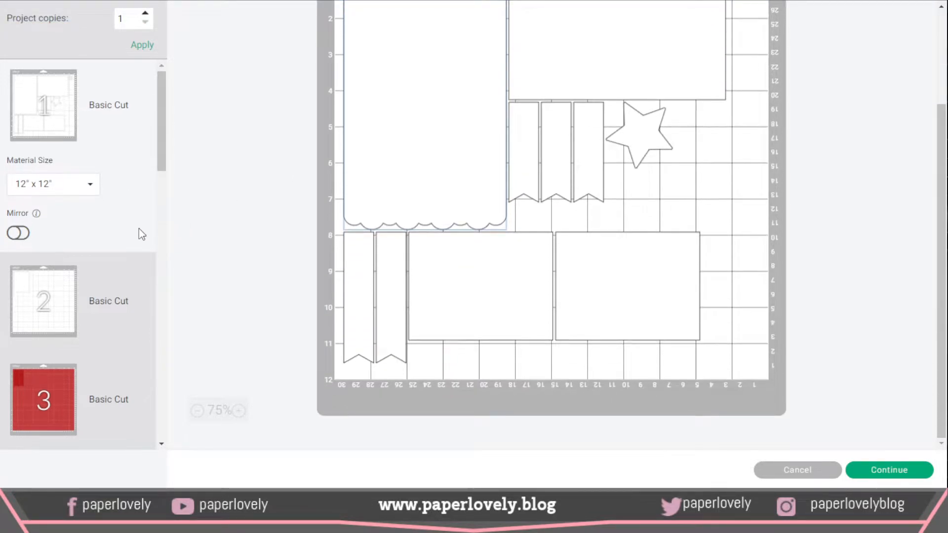
pyautogui.scroll(-10, 130, 221)
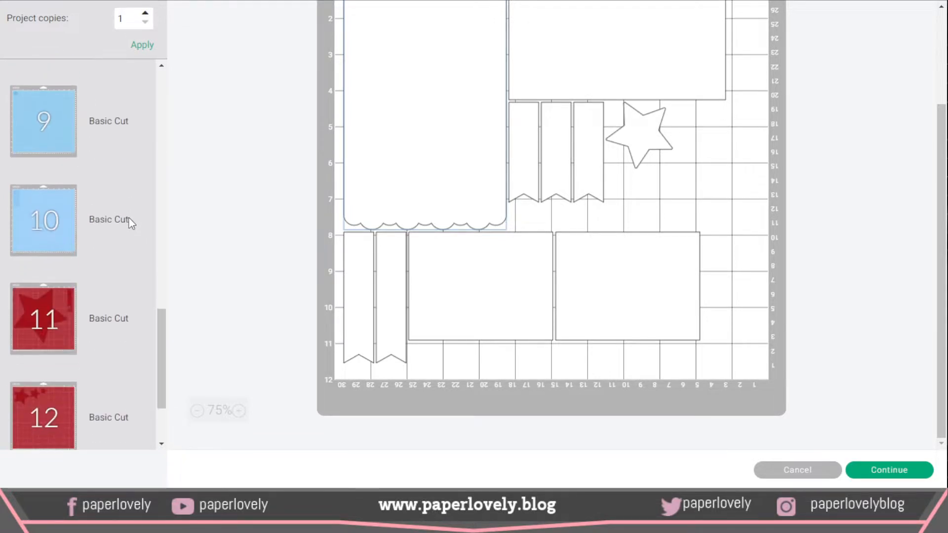
pyautogui.scroll(-1, 130, 223)
pyautogui.scroll(1, 129, 223)
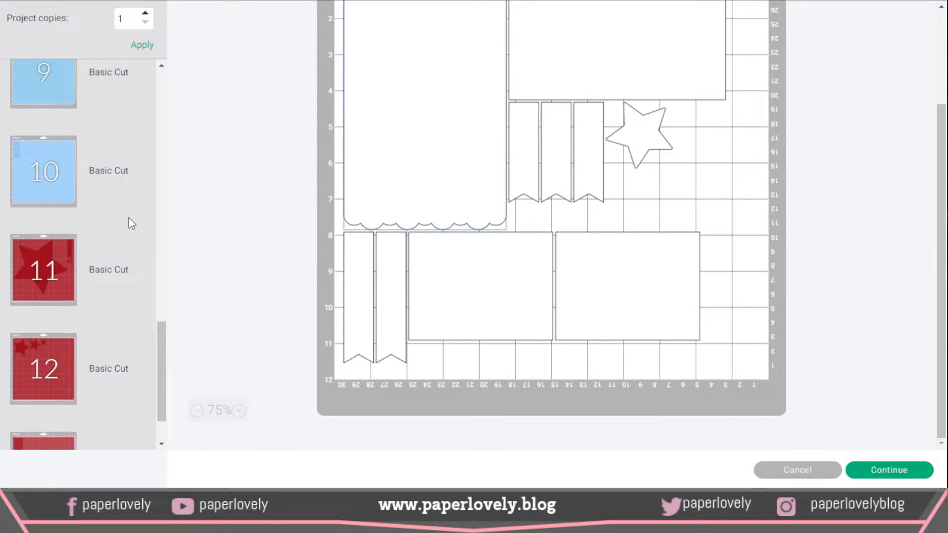
pyautogui.click(42, 269)
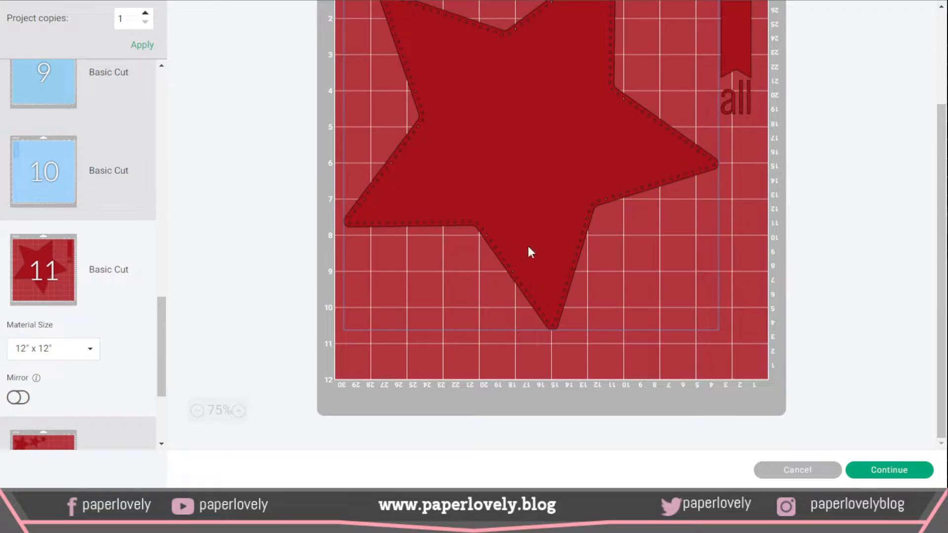
pyautogui.scroll(3, 531, 244)
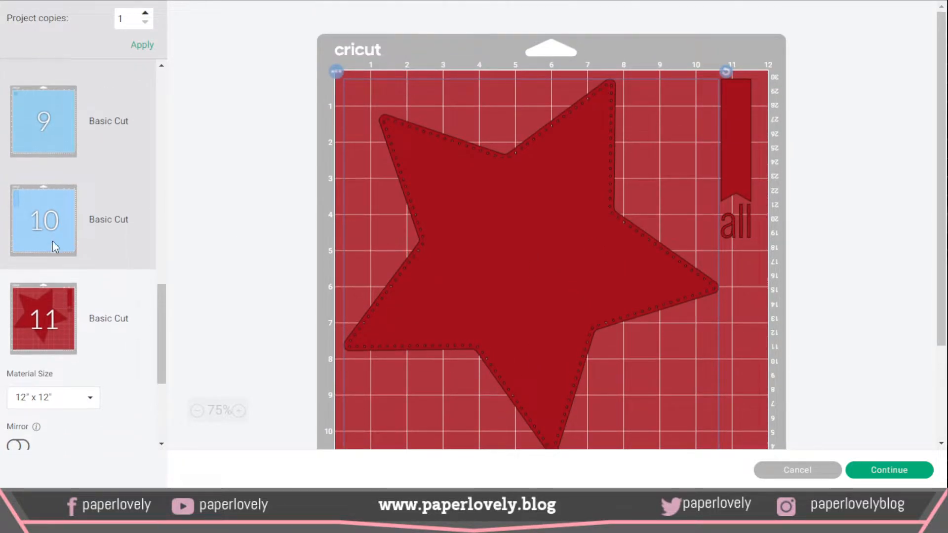
pyautogui.scroll(8, 38, 248)
# Step: Hide the two long navy strips on the 12" x 24" mat 6
pyautogui.click(39, 248)
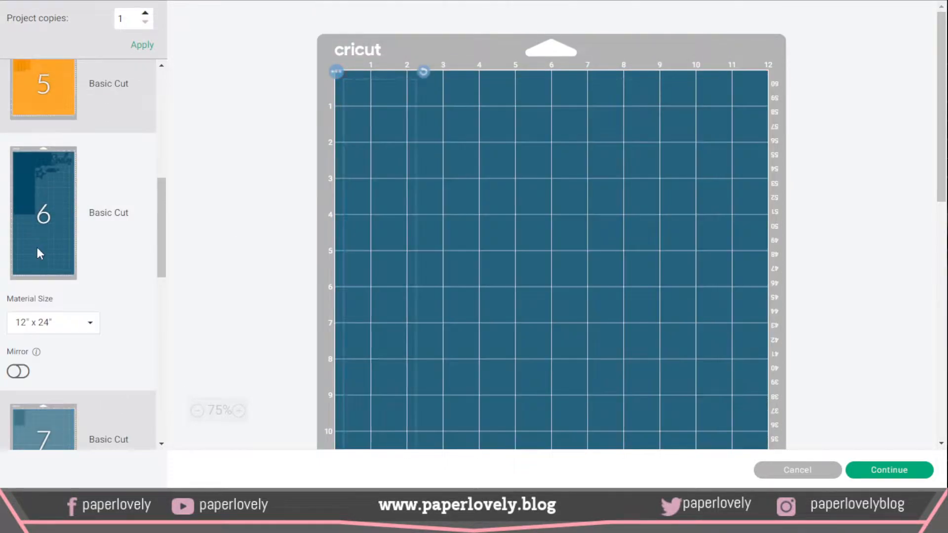
pyautogui.scroll(-3, 444, 228)
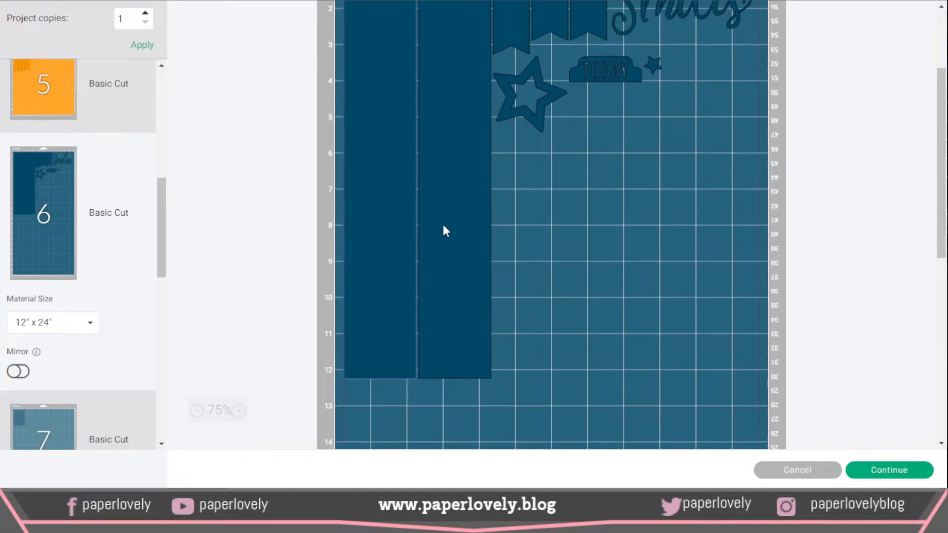
pyautogui.scroll(3, 443, 224)
pyautogui.scroll(-1, 442, 224)
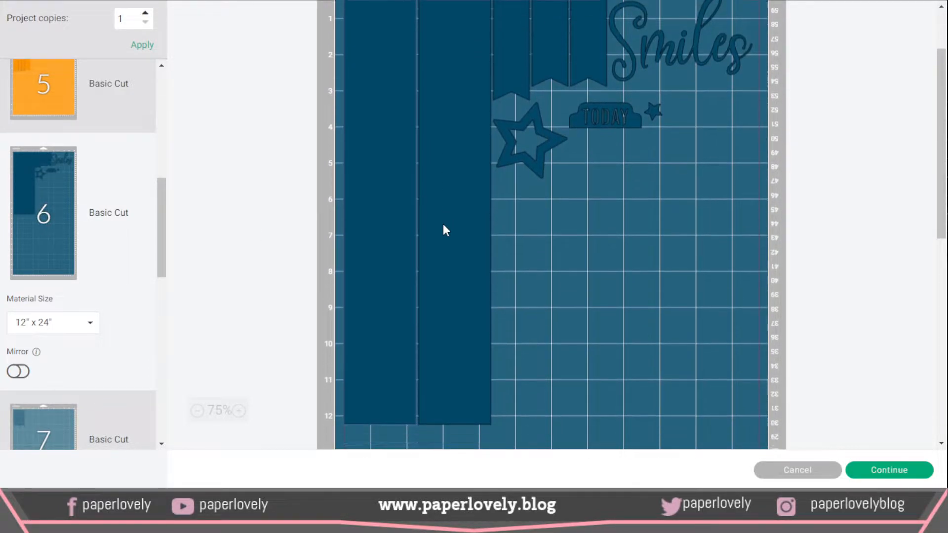
pyautogui.scroll(-2, 444, 220)
pyautogui.scroll(3, 450, 208)
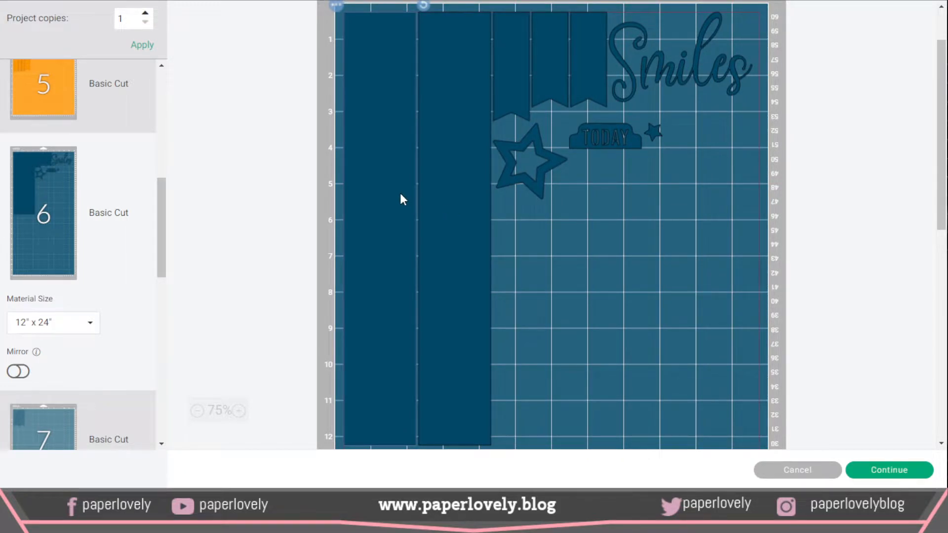
pyautogui.scroll(2, 399, 195)
pyautogui.click(336, 72)
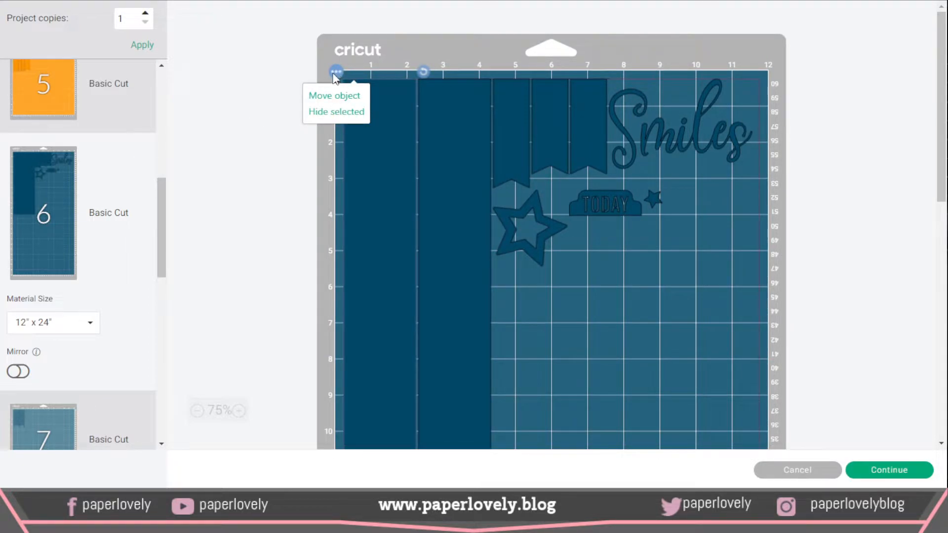
pyautogui.click(336, 111)
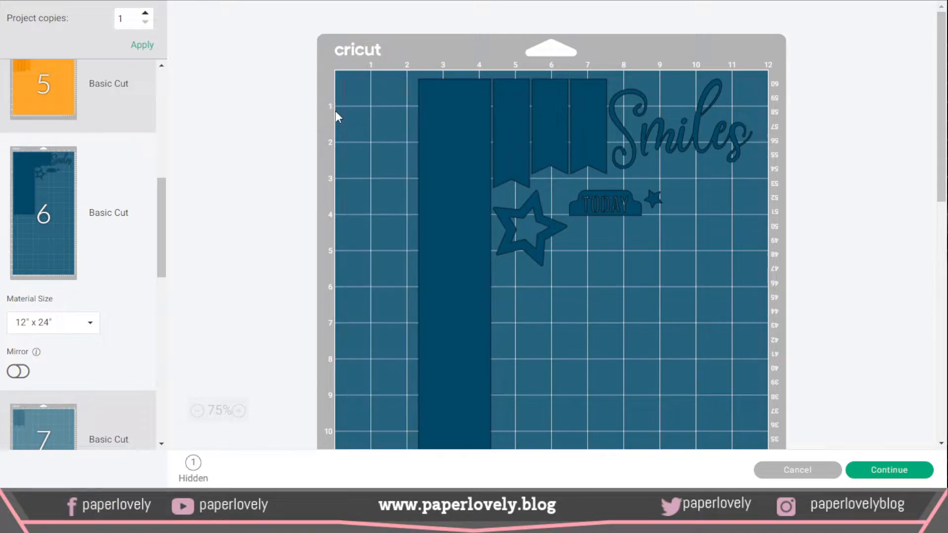
pyautogui.click(411, 72)
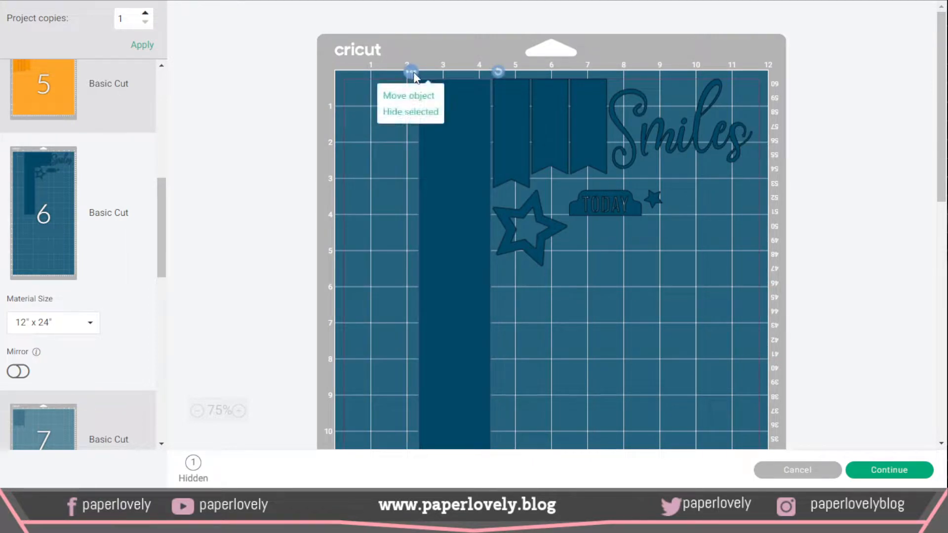
pyautogui.click(422, 113)
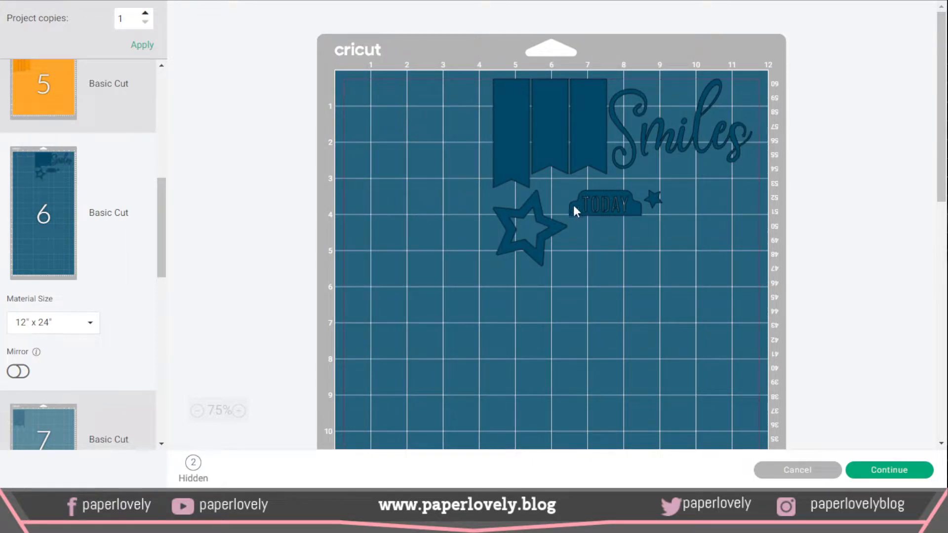
# Step: Line up mat 6's three navy banners side by side from the mat's upper-left corner
pyautogui.moveTo(527, 170); pyautogui.dragTo(363, 148)
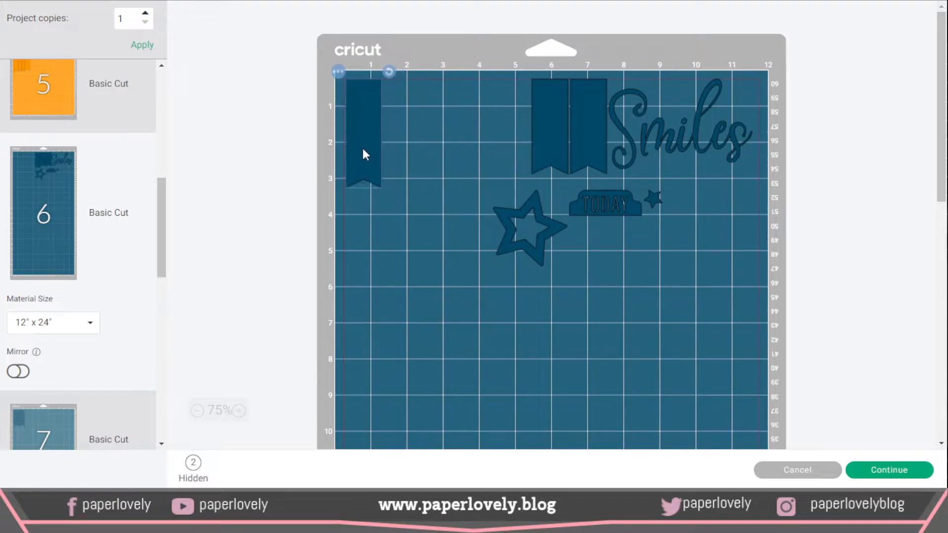
pyautogui.click(533, 155)
pyautogui.moveTo(531, 152); pyautogui.dragTo(413, 152)
pyautogui.moveTo(591, 155); pyautogui.dragTo(453, 139)
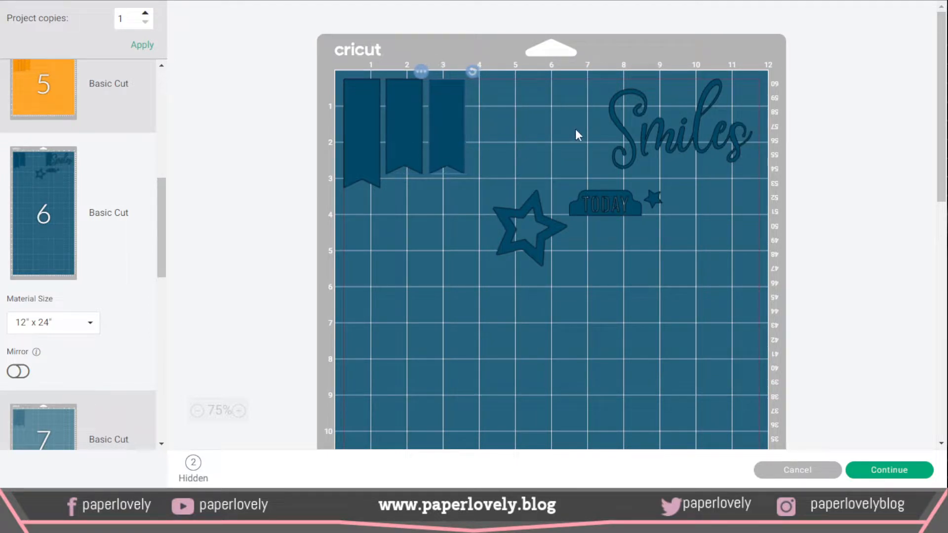
# Step: Move Smiles beside the banners on mat 6 and cluster the outlined star, TODAY tab and small star beneath them
pyautogui.moveTo(680, 132); pyautogui.dragTo(544, 132)
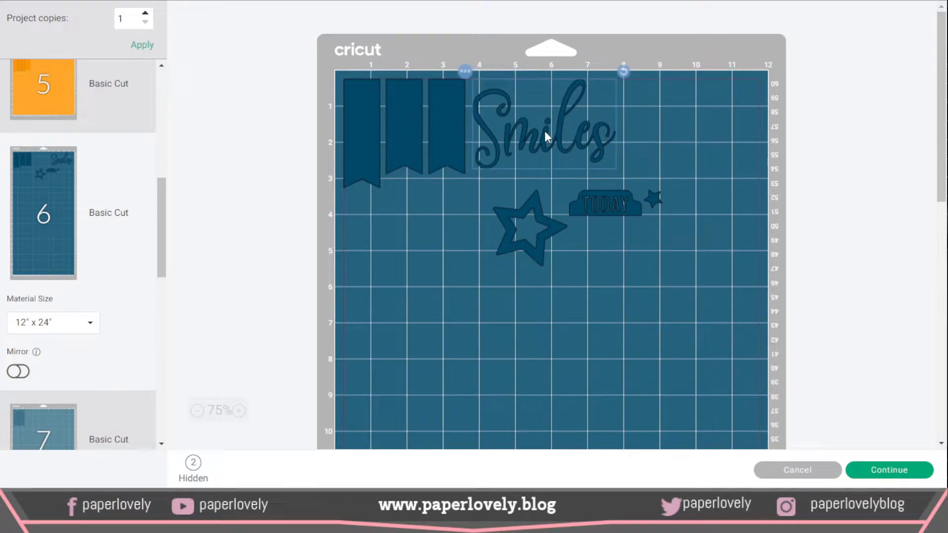
pyautogui.moveTo(539, 227); pyautogui.dragTo(398, 217)
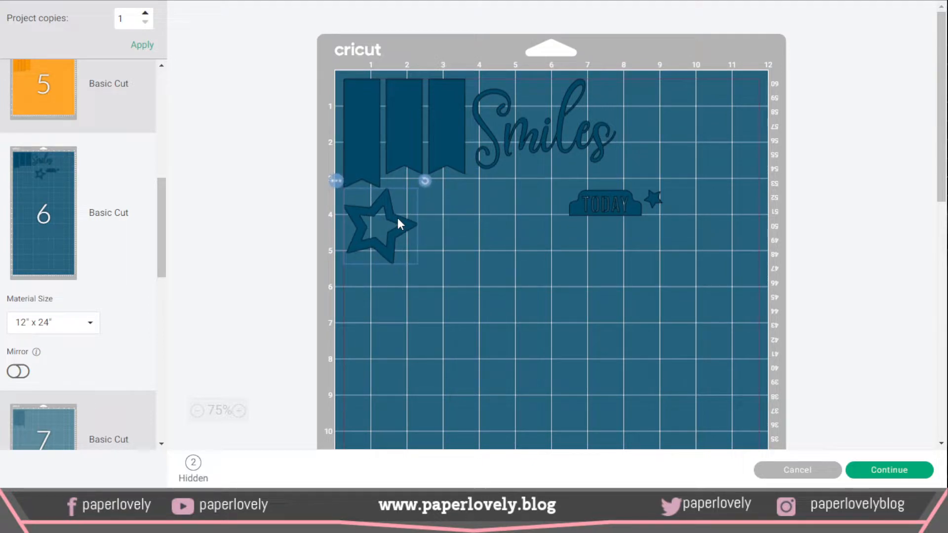
pyautogui.moveTo(611, 205); pyautogui.dragTo(452, 205)
pyautogui.moveTo(654, 199); pyautogui.dragTo(436, 238)
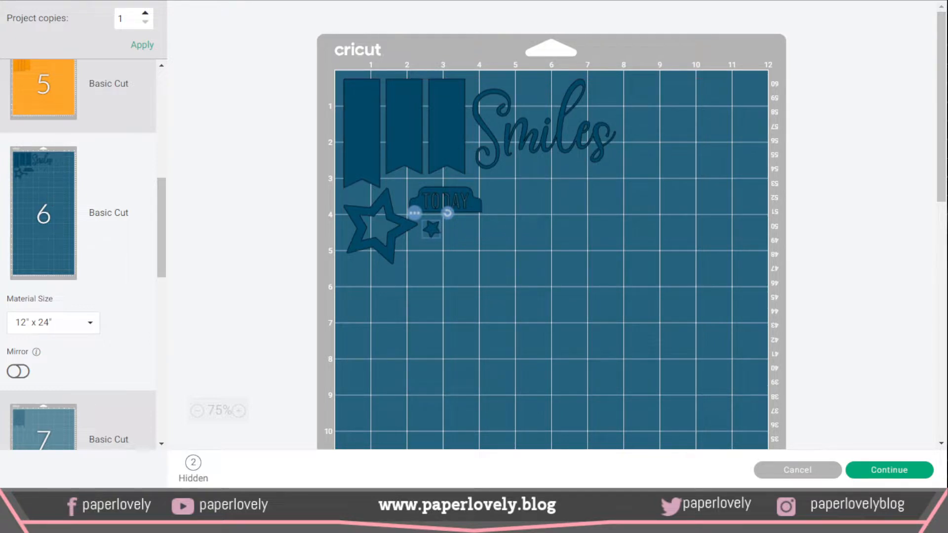
# Step: Move the small white star on mat 1 directly below the larger white star
pyautogui.moveTo(169, 260); pyautogui.dragTo(168, 148)
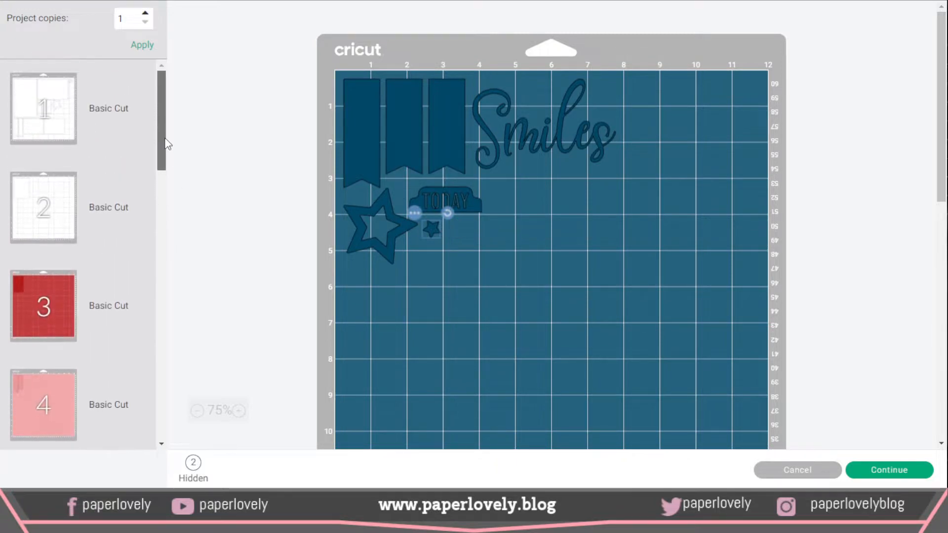
pyautogui.click(58, 120)
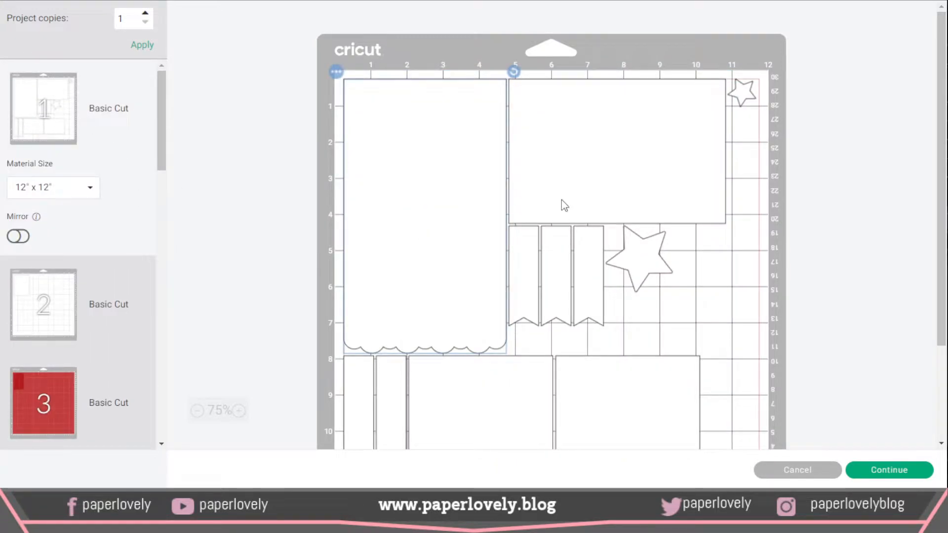
pyautogui.moveTo(745, 95)
pyautogui.mouseDown()
pyautogui.moveTo(713, 315)
pyautogui.moveTo(634, 321)
pyautogui.moveTo(628, 311)
pyautogui.mouseUp()
pyautogui.click(695, 310)
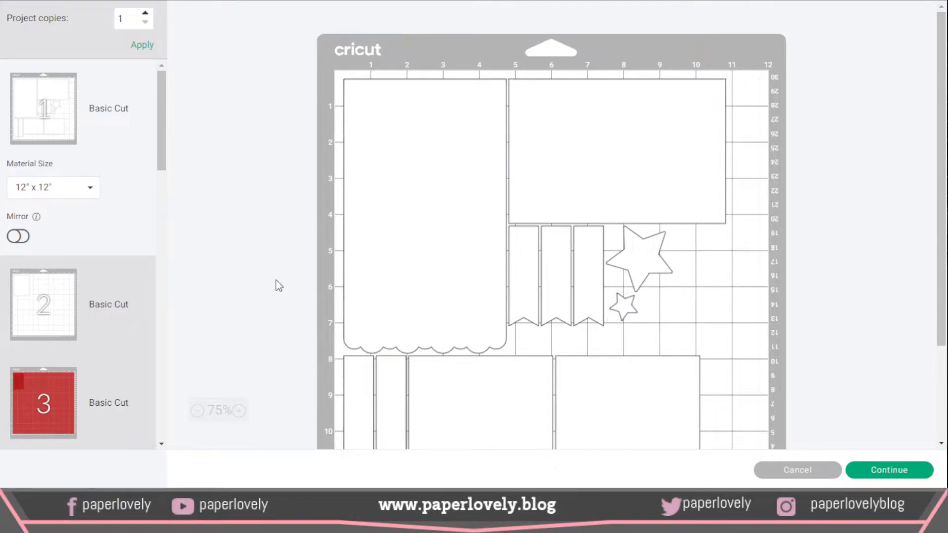
# Step: Examine the placement of the pieces on white mat 2 and red mat 3
pyautogui.scroll(-2, 275, 281)
pyautogui.click(19, 310)
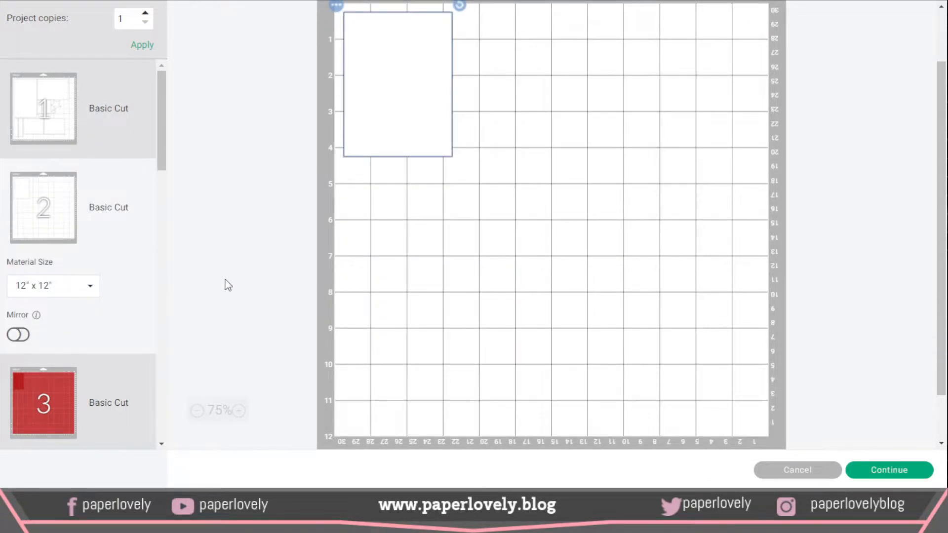
pyautogui.scroll(2, 226, 281)
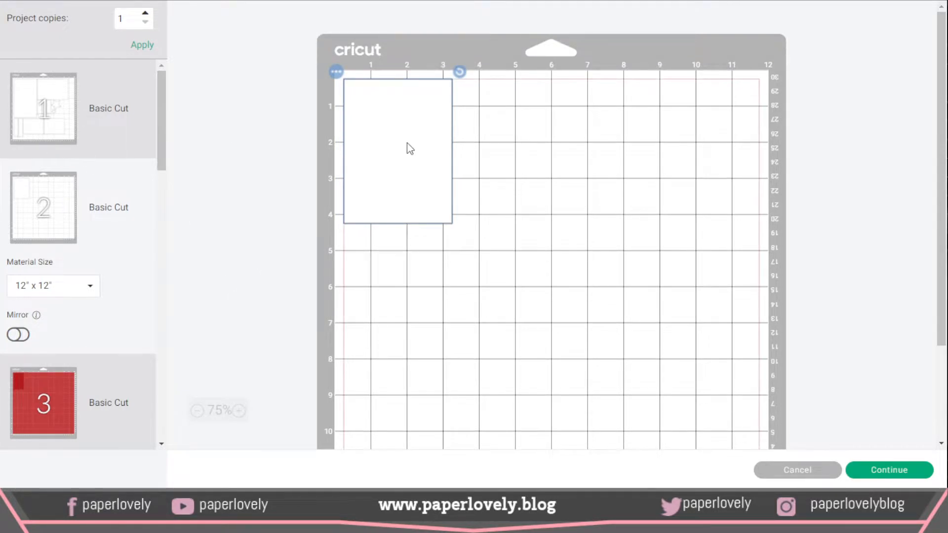
pyautogui.scroll(-2, 239, 276)
pyautogui.scroll(-5, 117, 273)
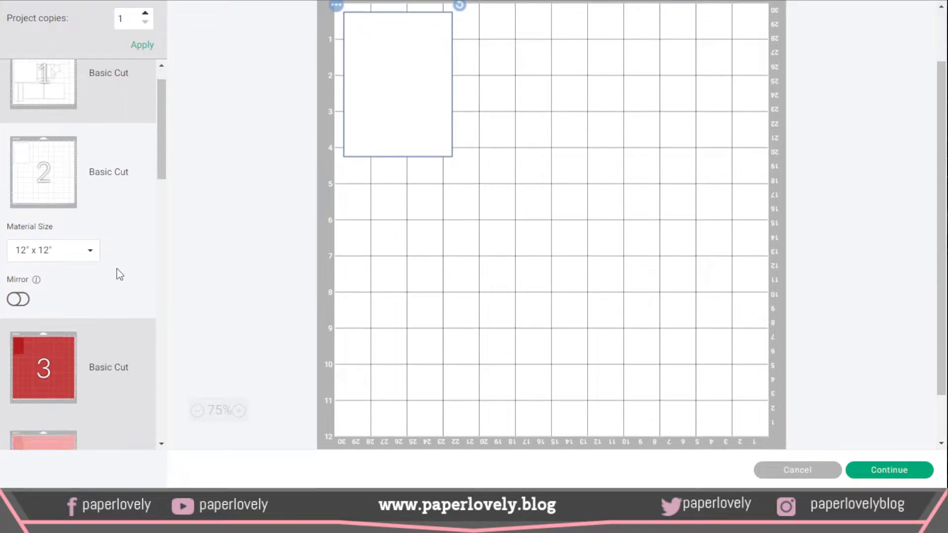
pyautogui.click(29, 139)
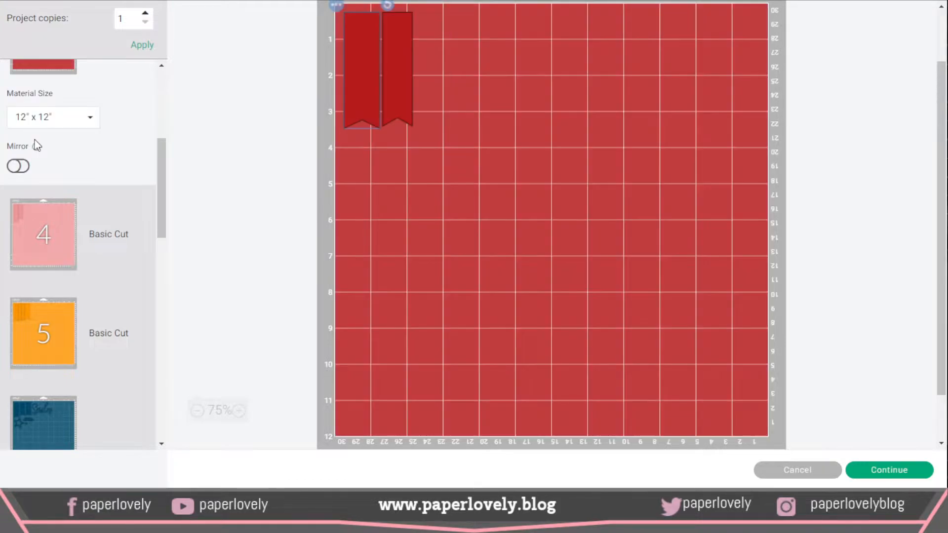
# Step: Examine the placement of the banners on pink mat 4 and orange mat 5
pyautogui.scroll(2, 206, 208)
pyautogui.click(44, 244)
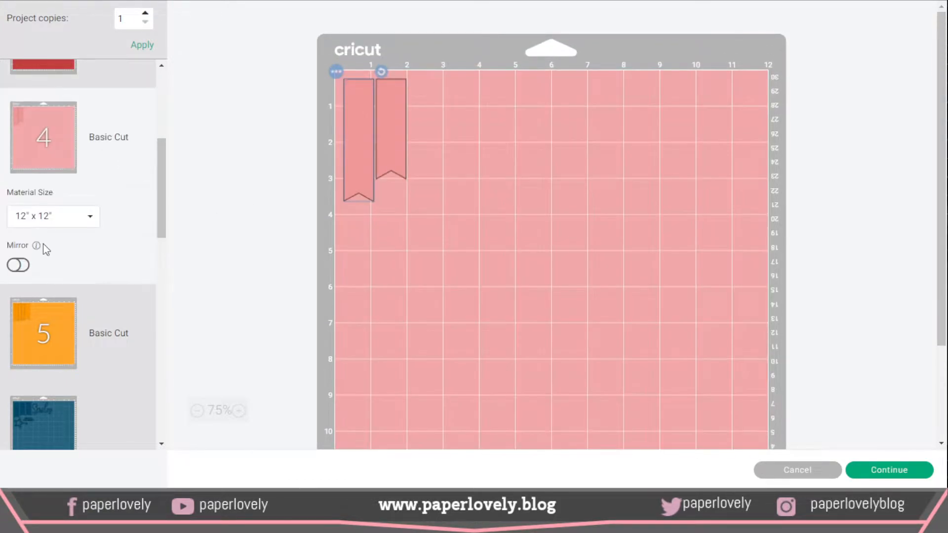
pyautogui.scroll(-3, 207, 289)
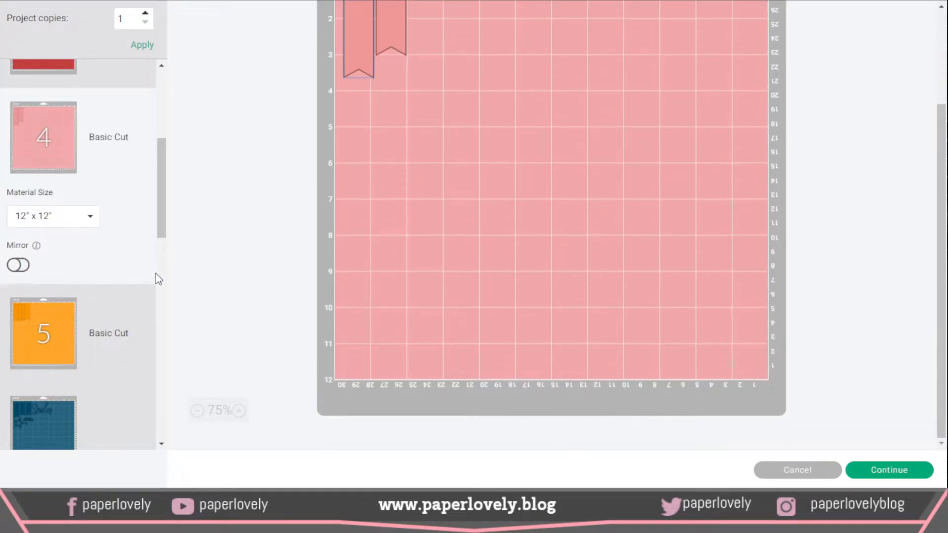
pyautogui.click(58, 338)
pyautogui.scroll(-4, 47, 282)
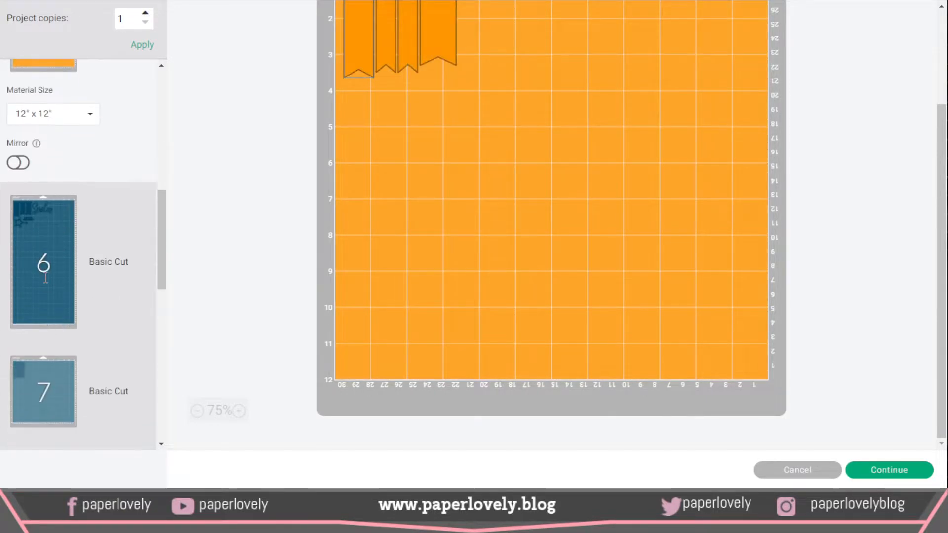
# Step: Review the material size choices for navy mat 6, keeping 12" x 24", and check its piece placement
pyautogui.click(45, 279)
pyautogui.click(91, 276)
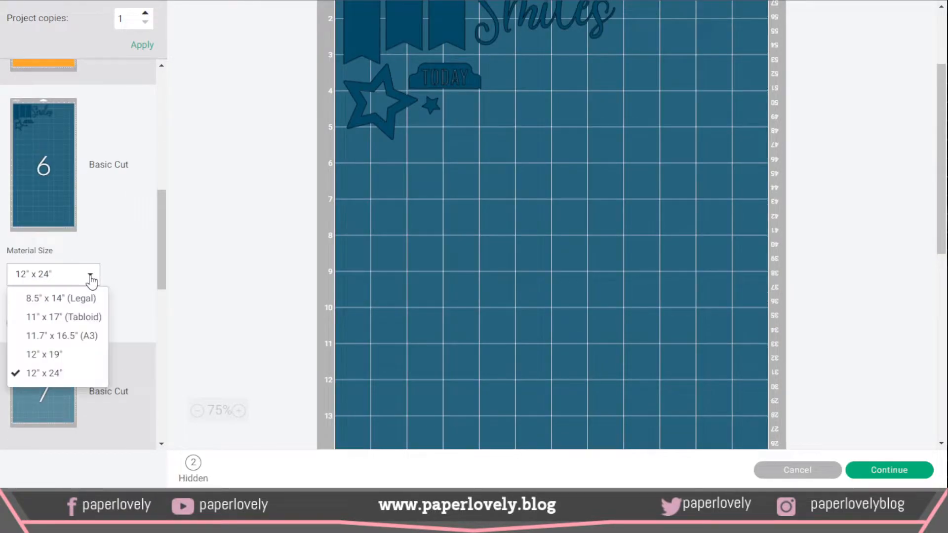
pyautogui.scroll(-4, 74, 321)
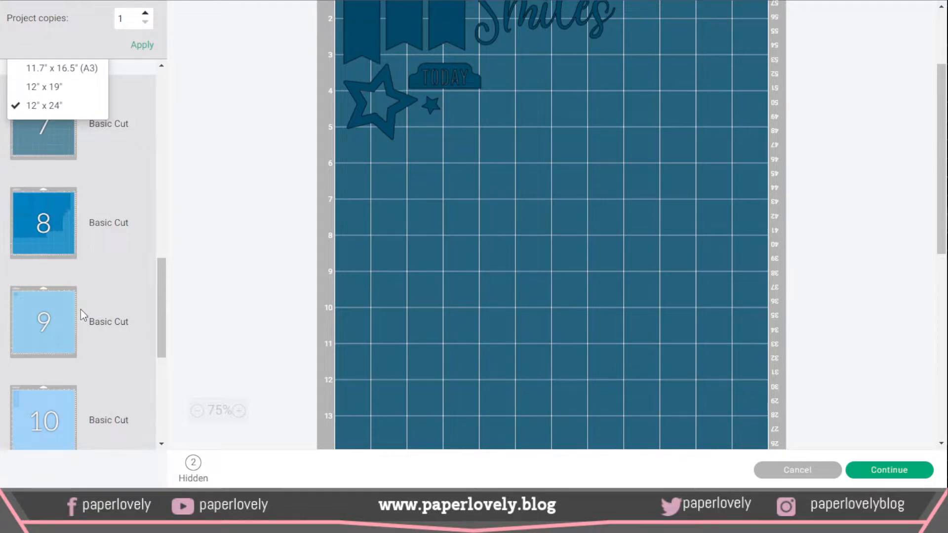
pyautogui.scroll(2, 81, 309)
pyautogui.scroll(2, 63, 237)
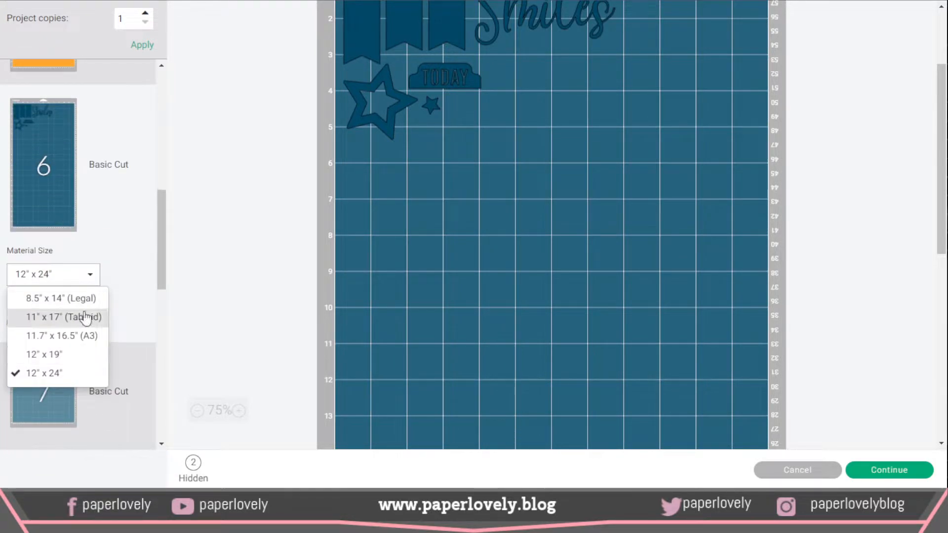
pyautogui.click(91, 277)
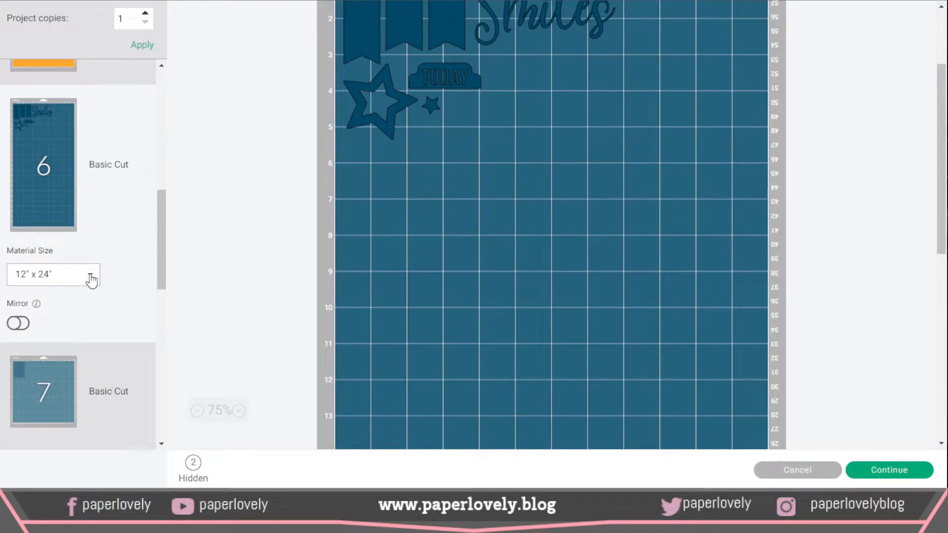
pyautogui.click(91, 277)
pyautogui.click(206, 269)
pyautogui.scroll(3, 705, 321)
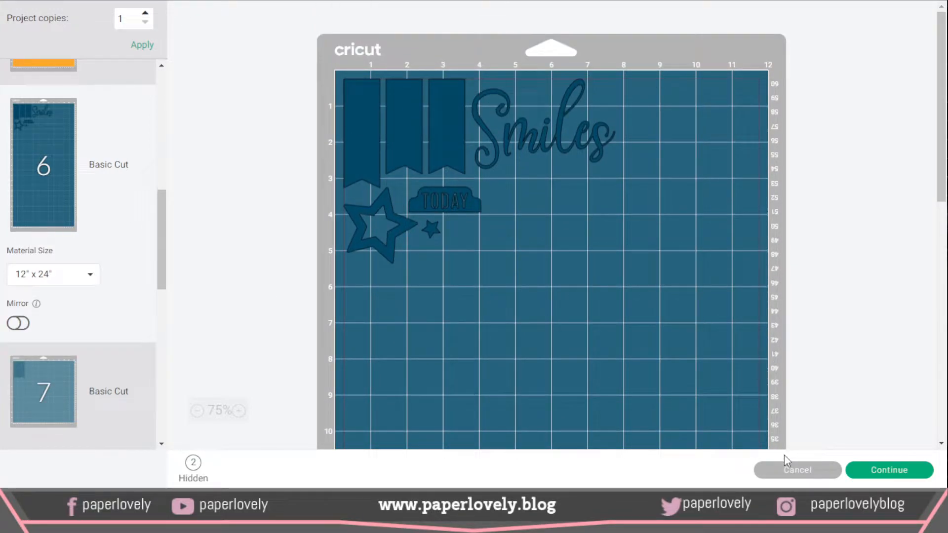
# Step: Cancel the mat preview to return to the canvas and ungroup the whole All Smiles layout
pyautogui.click(796, 470)
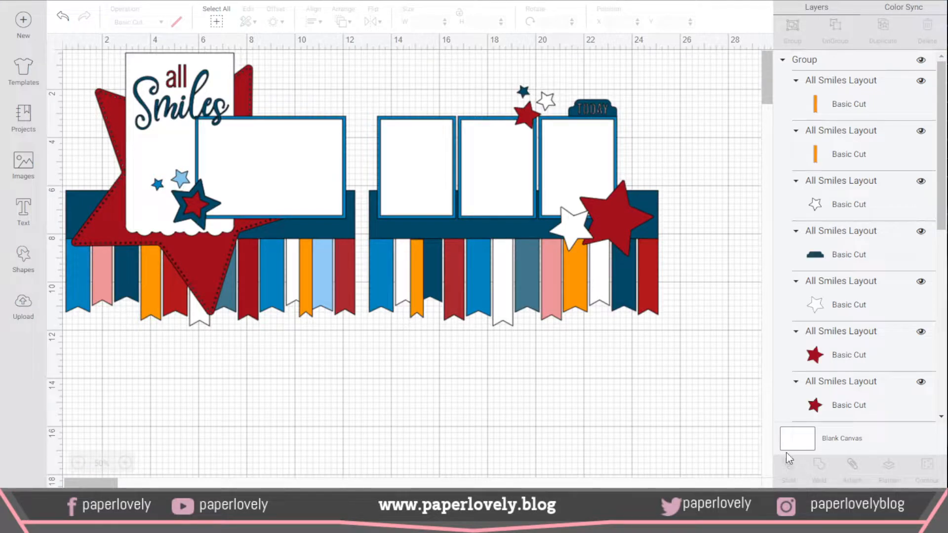
pyautogui.click(789, 65)
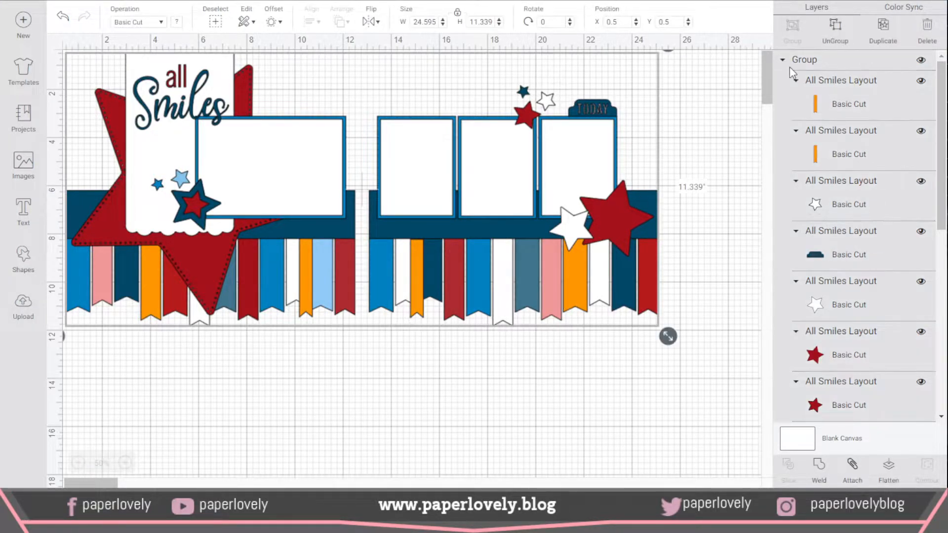
pyautogui.click(834, 35)
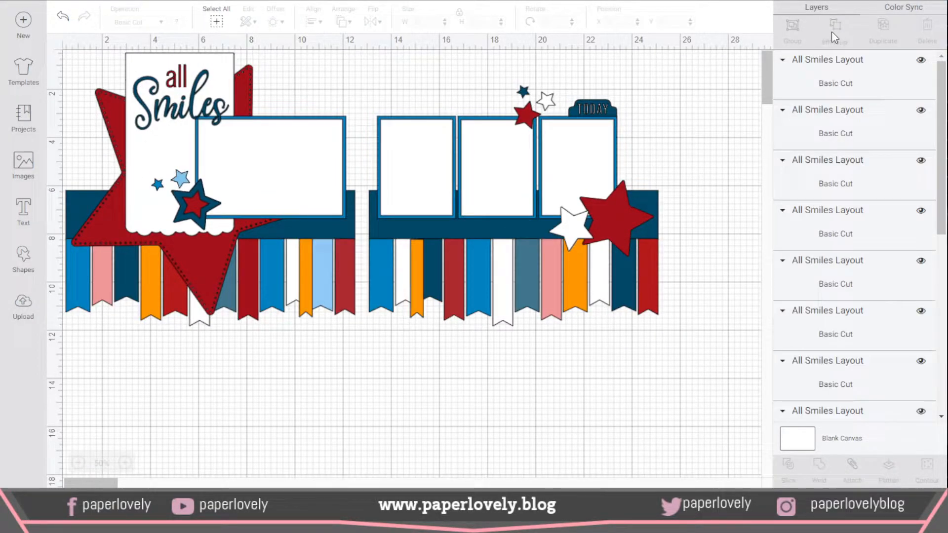
# Step: Hide the two long navy strips behind the photo frames on both pages of the layout
pyautogui.click(646, 203)
pyautogui.click(490, 225)
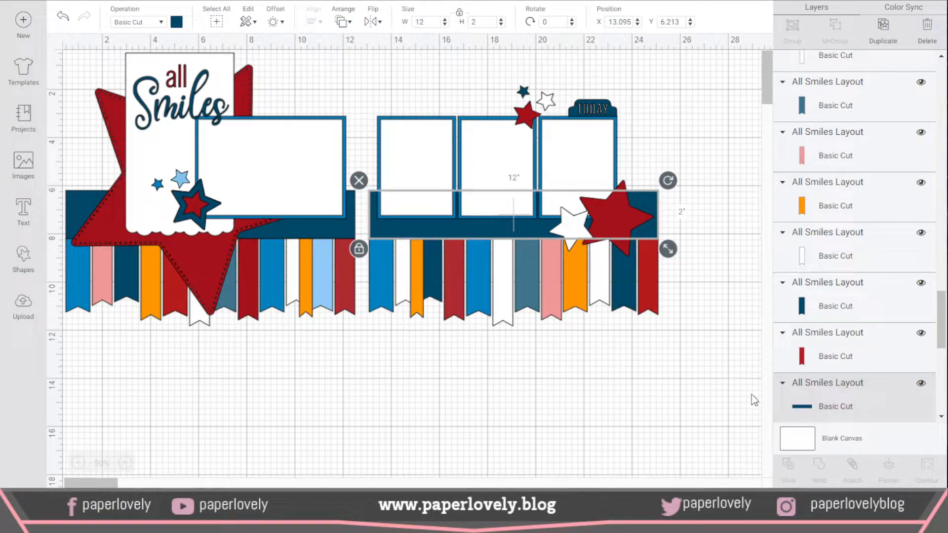
pyautogui.click(921, 383)
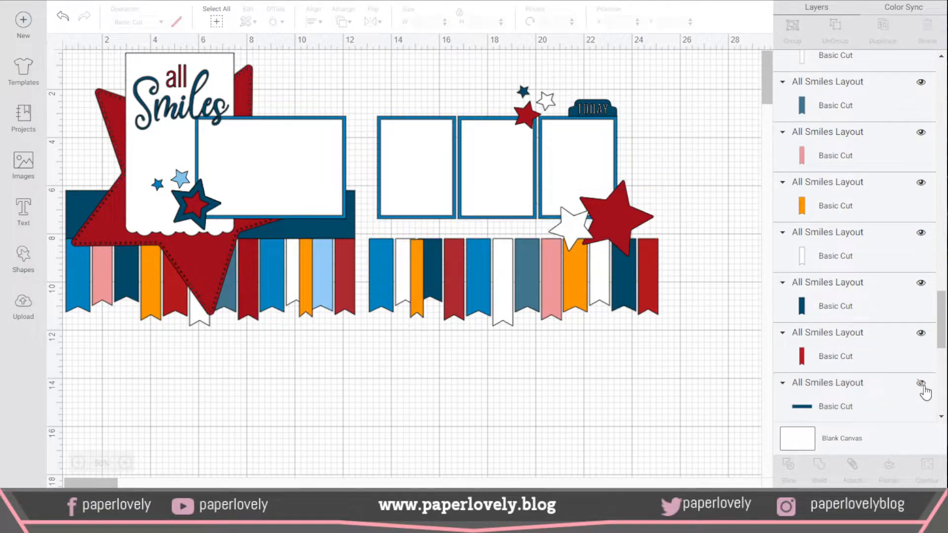
pyautogui.click(294, 227)
pyautogui.click(337, 225)
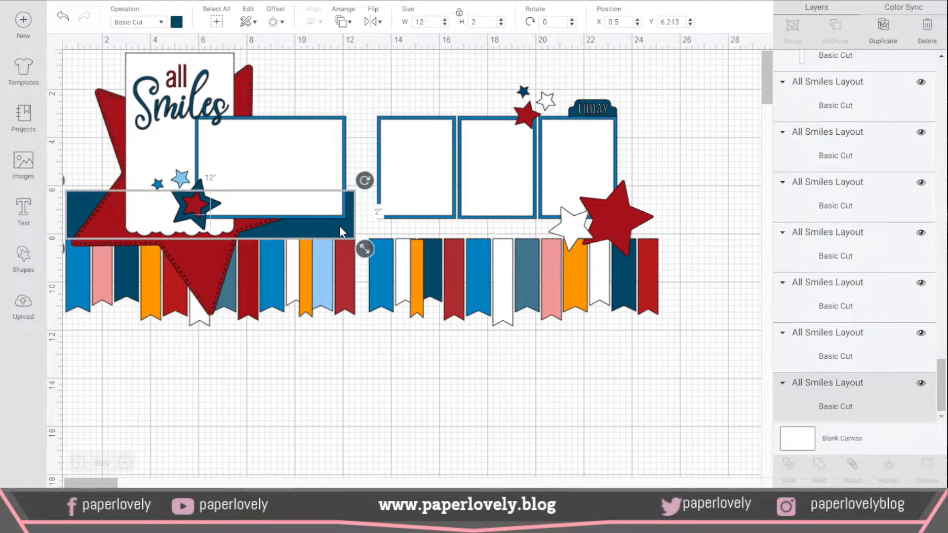
pyautogui.click(921, 384)
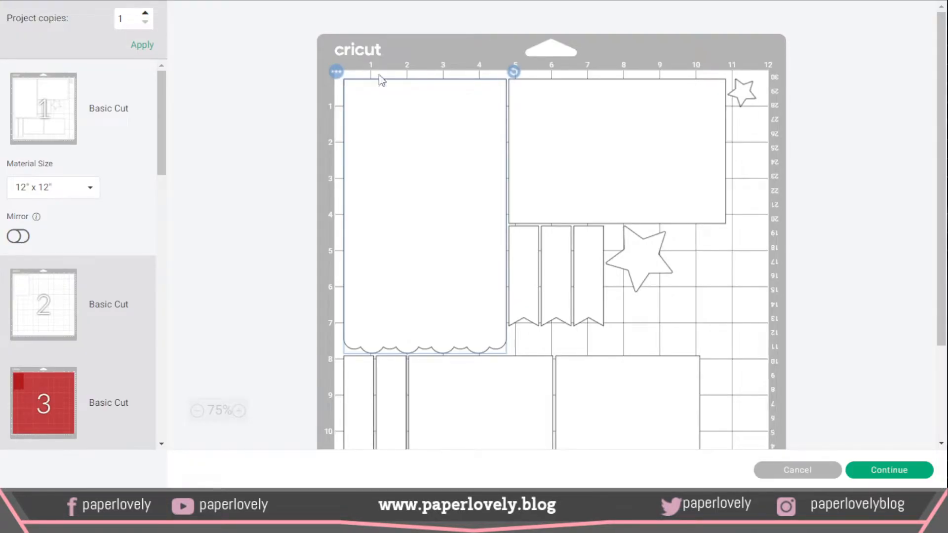
# Step: Move mat 1's small white star directly below the larger star, and check the pieces on mats 2, 3 and 4
pyautogui.moveTo(744, 96); pyautogui.dragTo(625, 308)
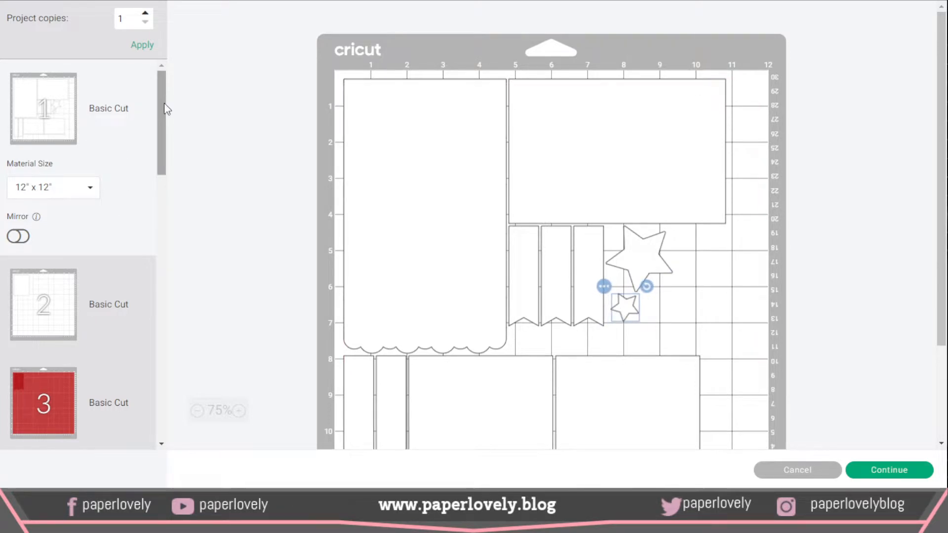
pyautogui.scroll(-1, 162, 104)
pyautogui.click(41, 269)
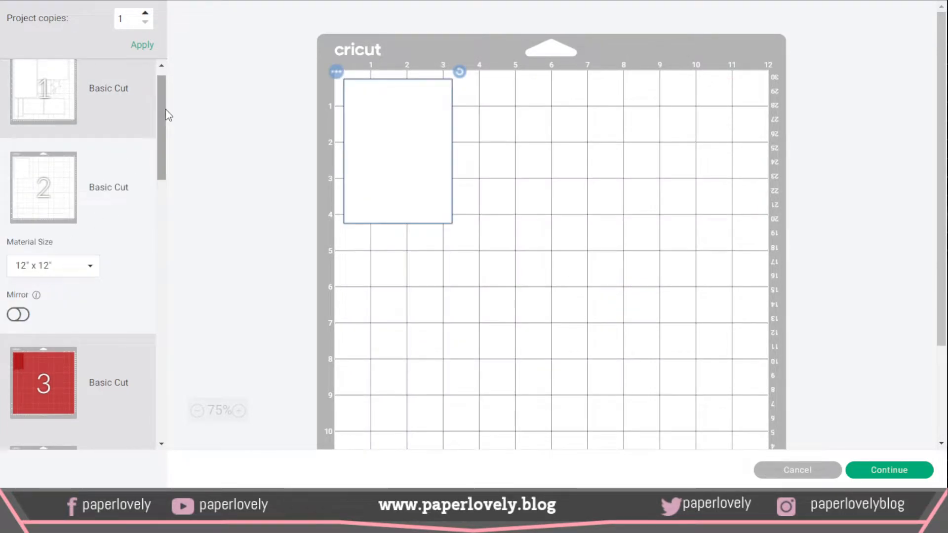
pyautogui.scroll(-5, 150, 194)
pyautogui.scroll(2, 152, 167)
pyautogui.click(130, 236)
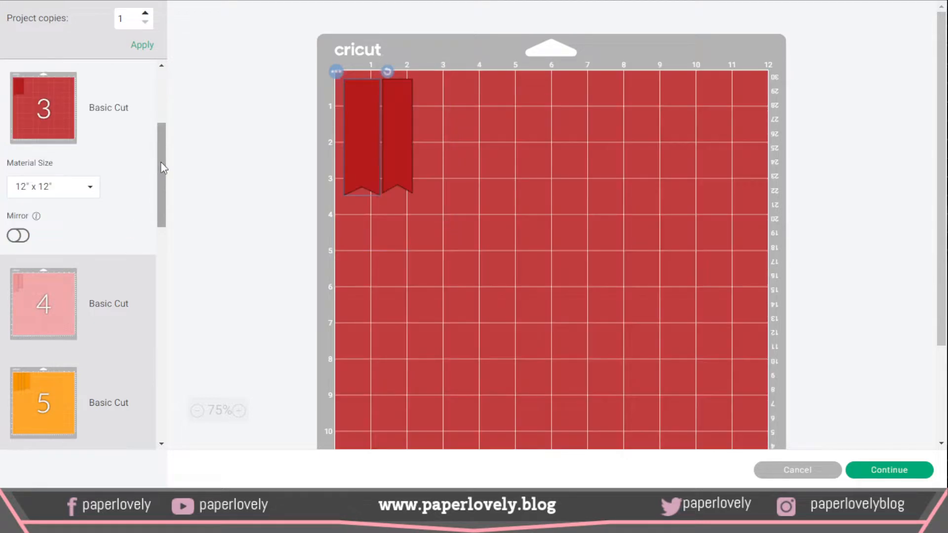
pyautogui.moveTo(161, 162); pyautogui.dragTo(155, 208)
pyautogui.click(66, 154)
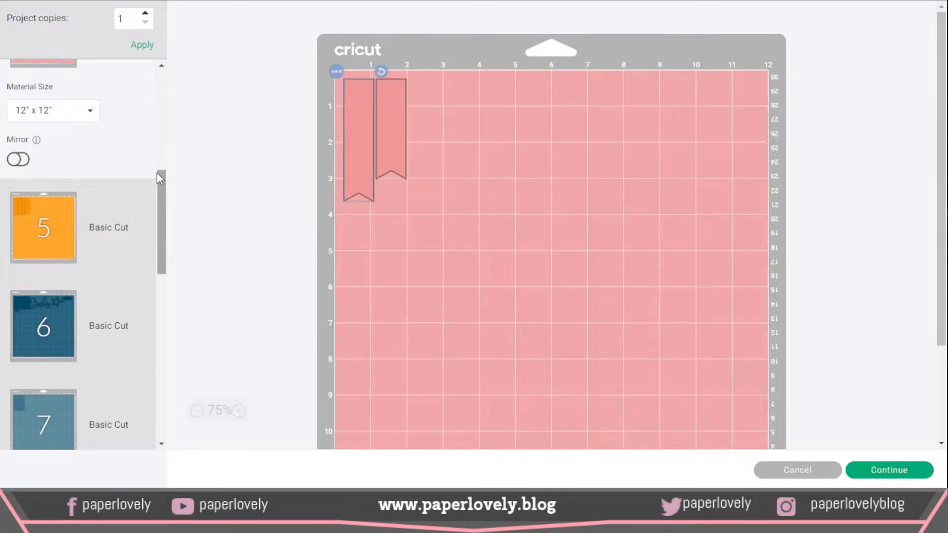
# Step: Position the outlined navy star on mat 6 between Smiles and the TODAY tab
pyautogui.scroll(3, 156, 173)
pyautogui.scroll(-6, 158, 212)
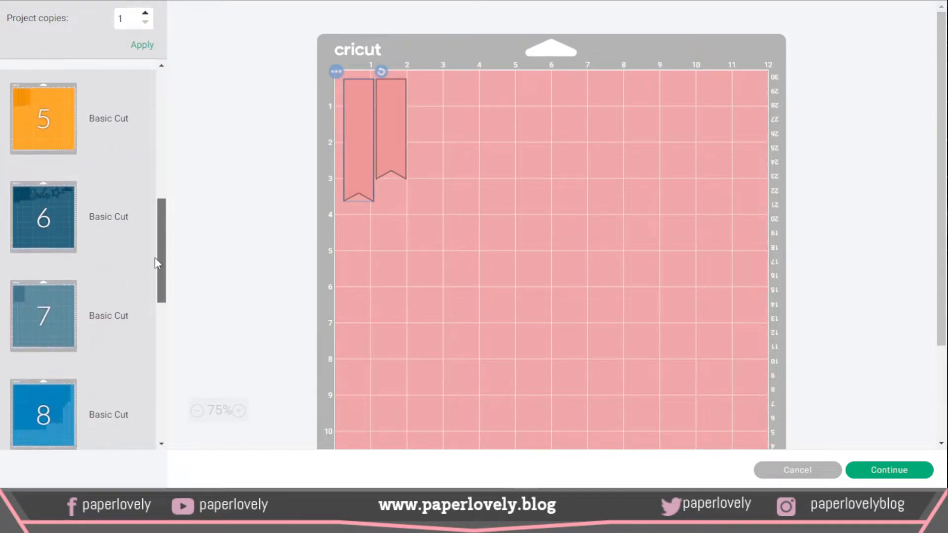
pyautogui.click(60, 218)
pyautogui.moveTo(652, 148)
pyautogui.mouseDown()
pyautogui.moveTo(392, 267)
pyautogui.moveTo(650, 148)
pyautogui.mouseUp()
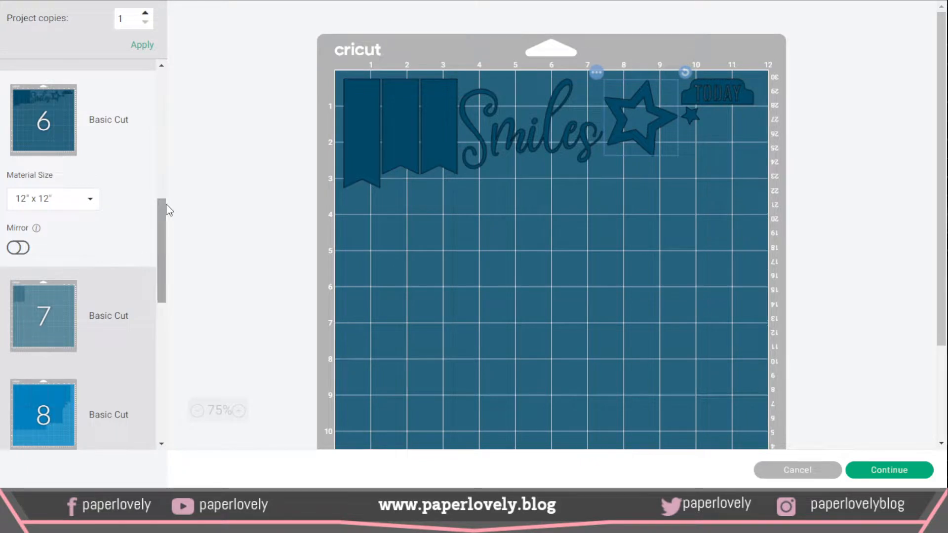
# Step: Examine the placement of the pieces on blue mats 8, 9 and 10
pyautogui.moveTo(165, 207); pyautogui.dragTo(156, 255)
pyautogui.click(46, 244)
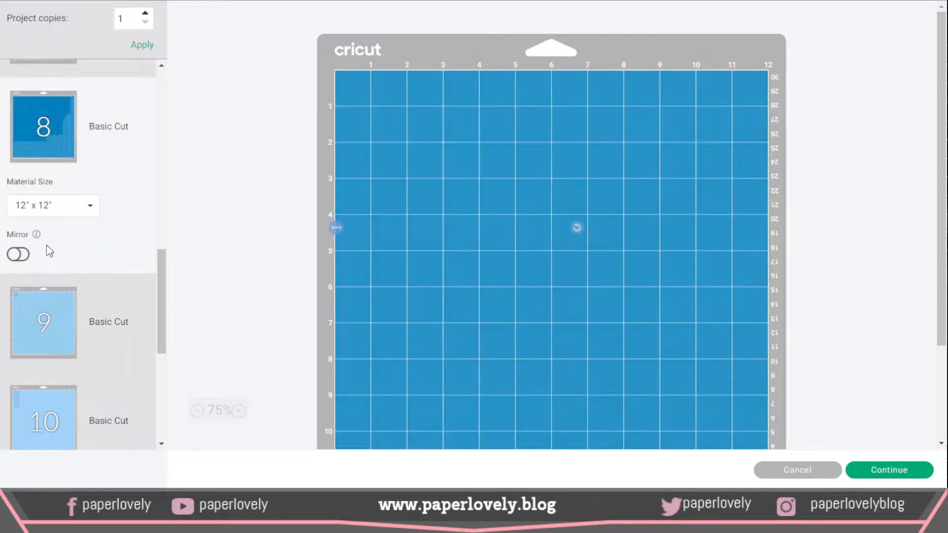
pyautogui.moveTo(160, 273); pyautogui.dragTo(159, 276)
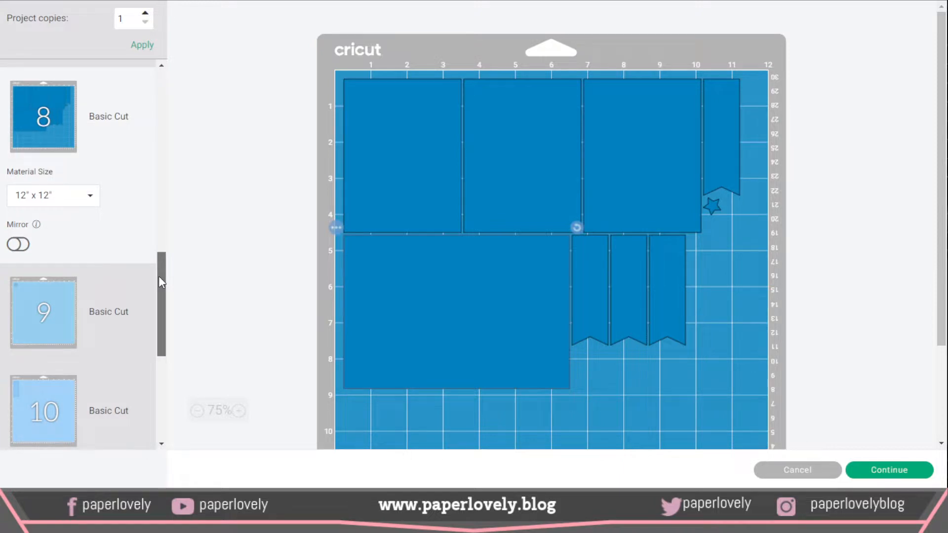
pyautogui.click(143, 296)
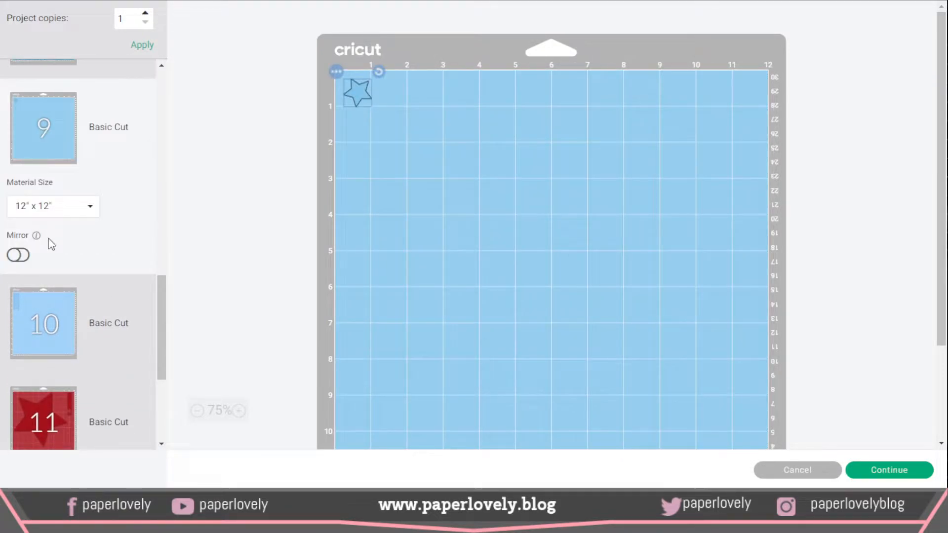
pyautogui.click(49, 319)
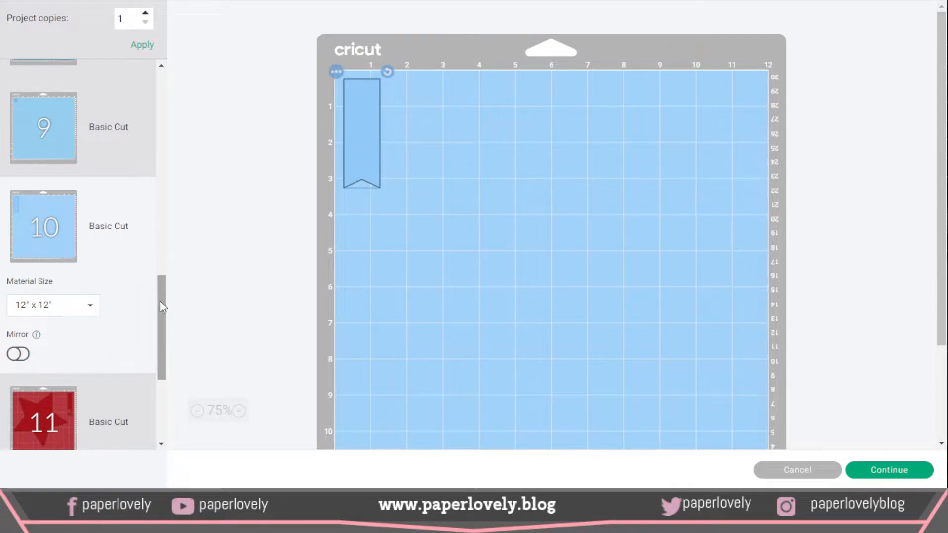
# Step: Examine the placement of the pieces on red mats 11, 12 and 13, and return to the start of the mat list
pyautogui.moveTo(159, 301); pyautogui.dragTo(147, 348)
pyautogui.click(69, 276)
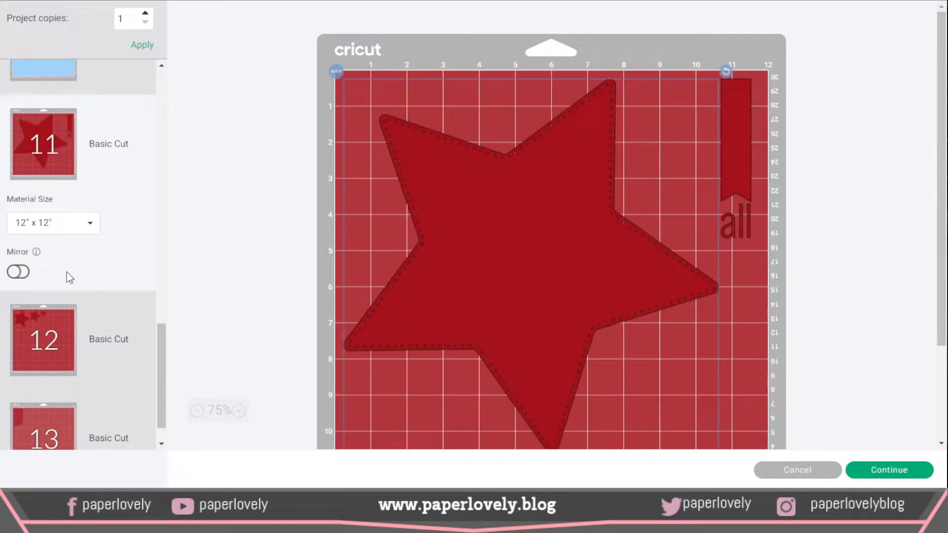
pyautogui.scroll(-3, 481, 296)
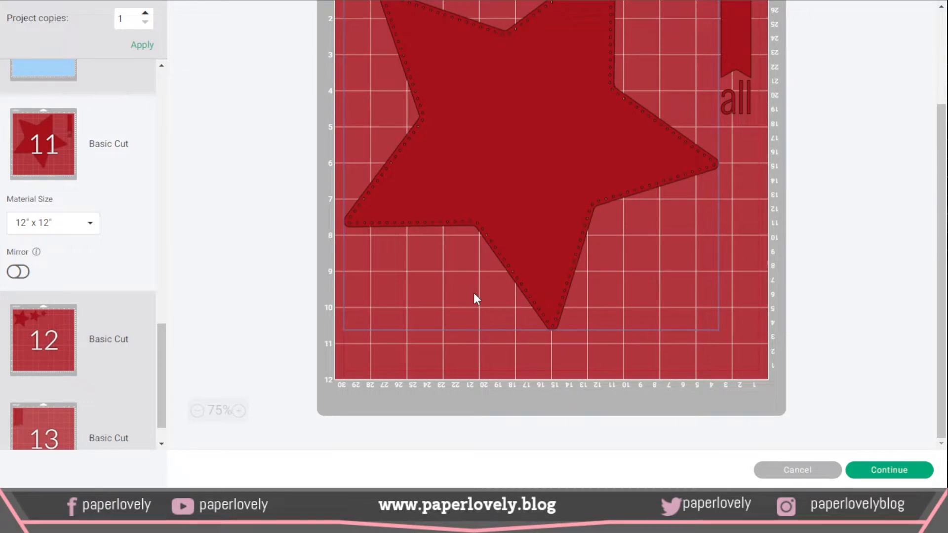
pyautogui.scroll(-1, 148, 326)
pyautogui.click(58, 312)
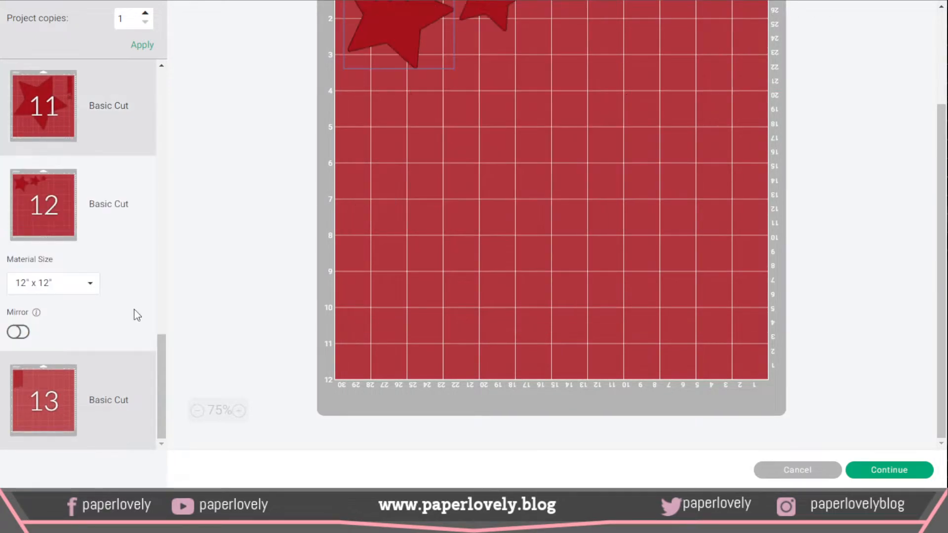
pyautogui.click(114, 362)
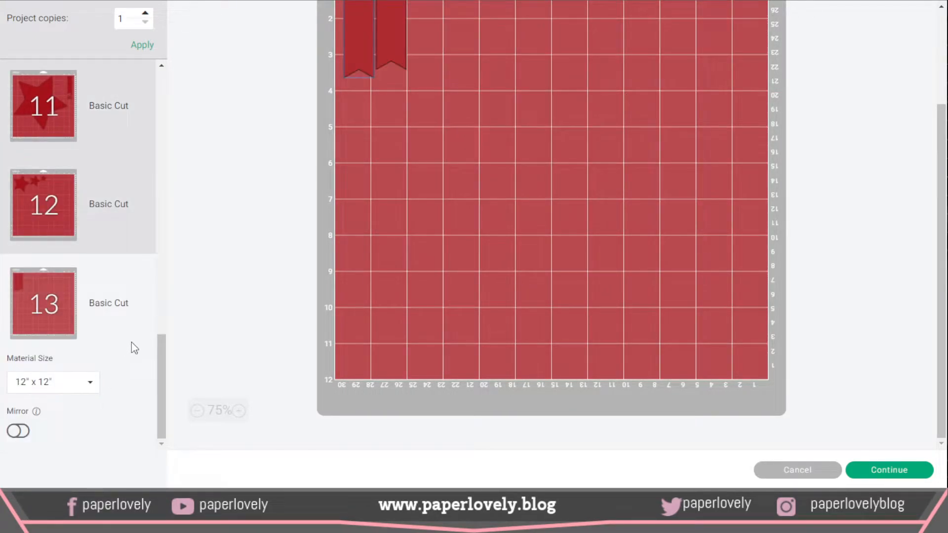
pyautogui.moveTo(162, 378); pyautogui.dragTo(218, 70)
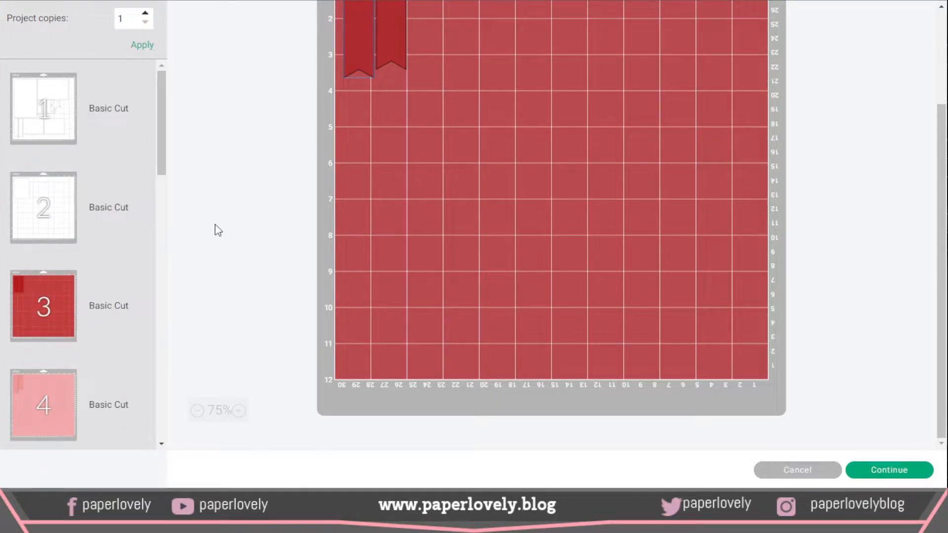
pyautogui.scroll(3, 214, 229)
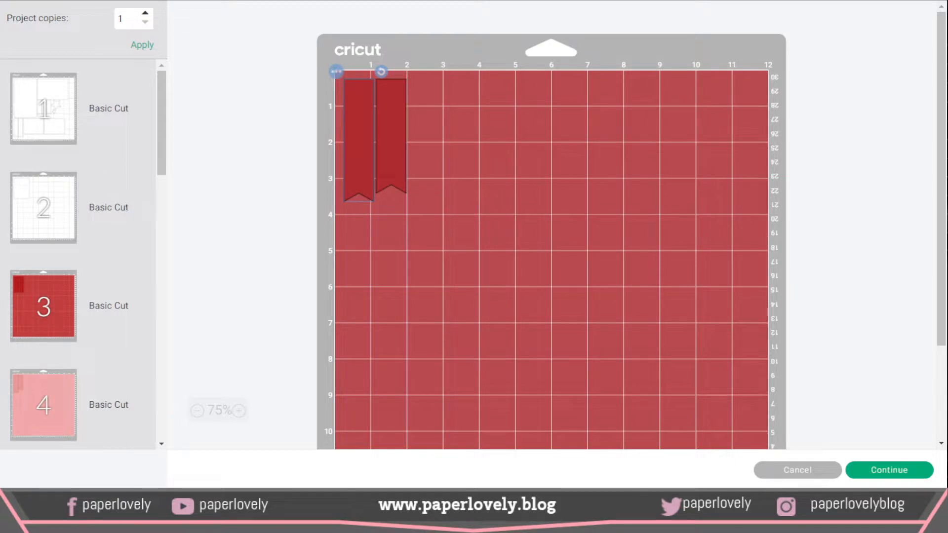